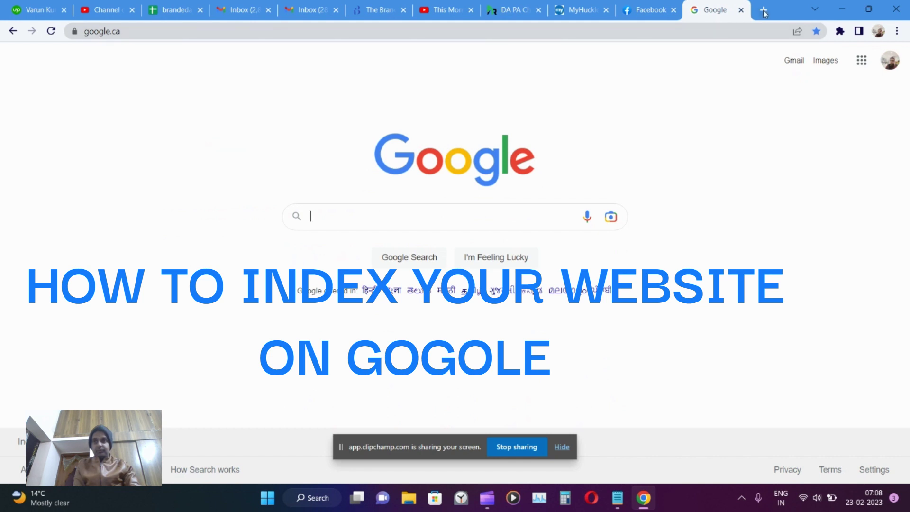
- Open the SEO consultant's lpages.co website in a new tab and copy its address
key(ctrl+t)
text(VARU)
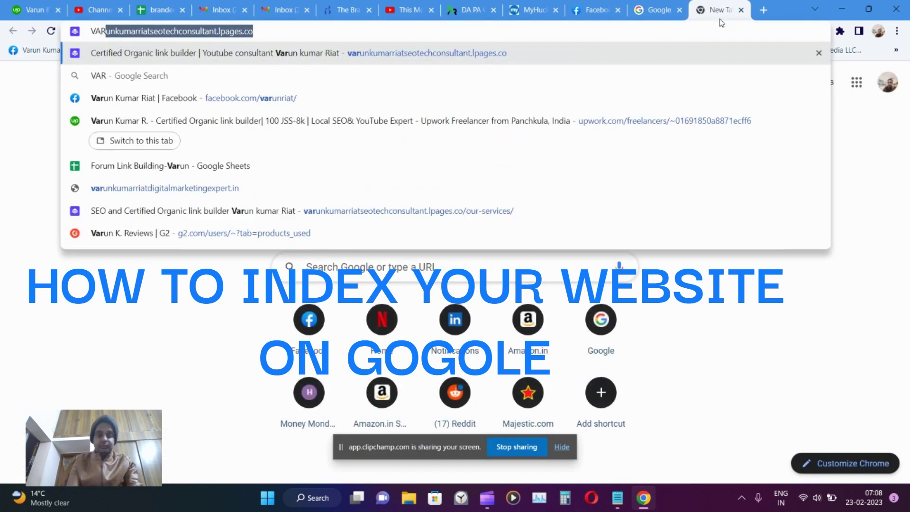
text(NKU)
key(Return)
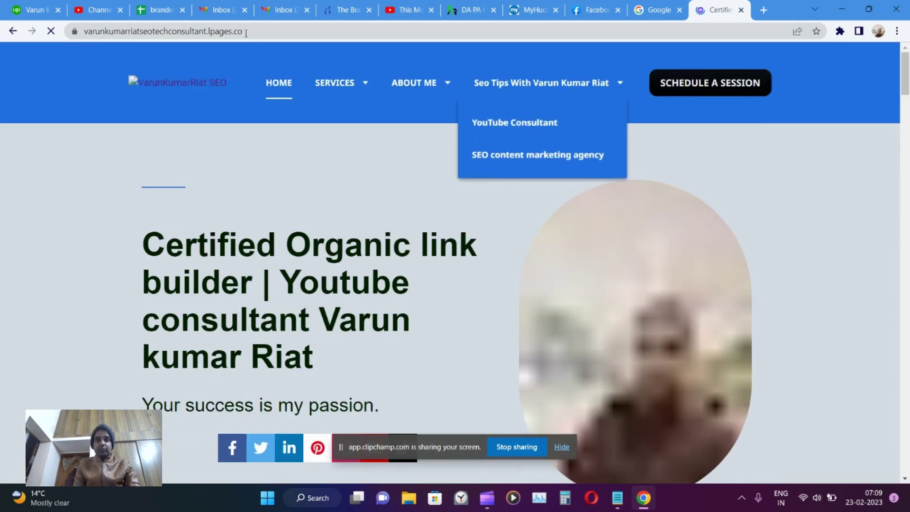
right_click(246, 32)
click(246, 95)
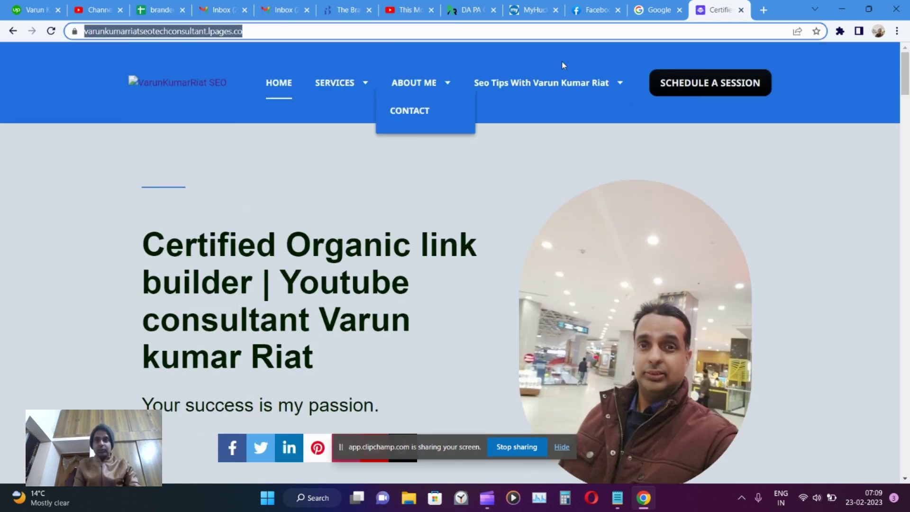
- Search Google for the consultant website's indexed pages using the site: operator with its lpages.co address
click(656, 13)
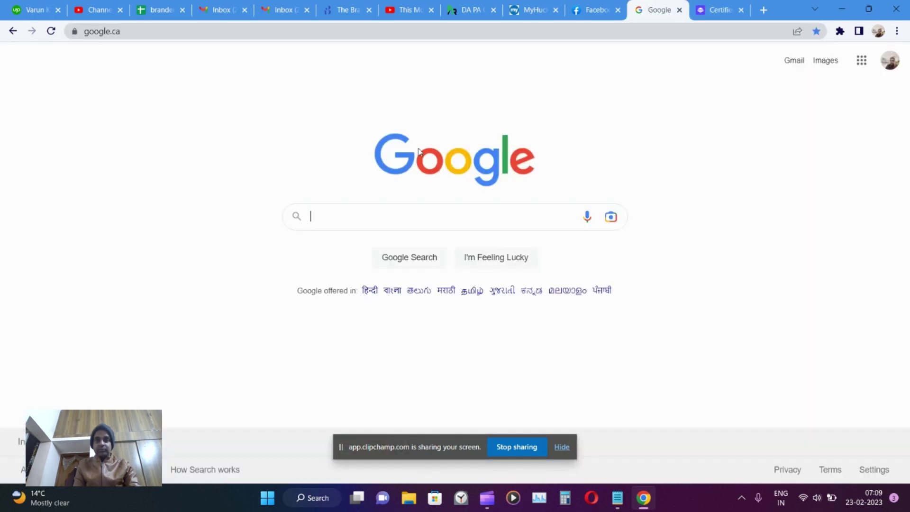
click(392, 221)
text(SITE)
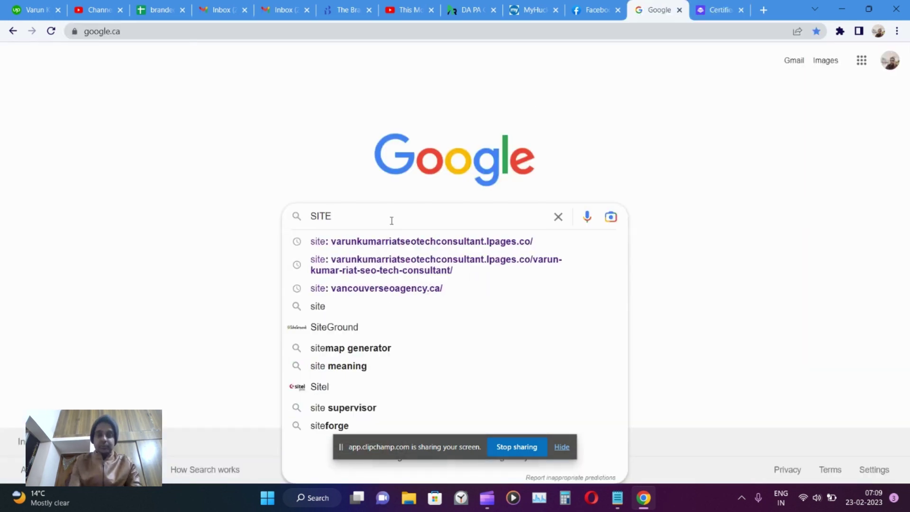
text(:)
key(Down)
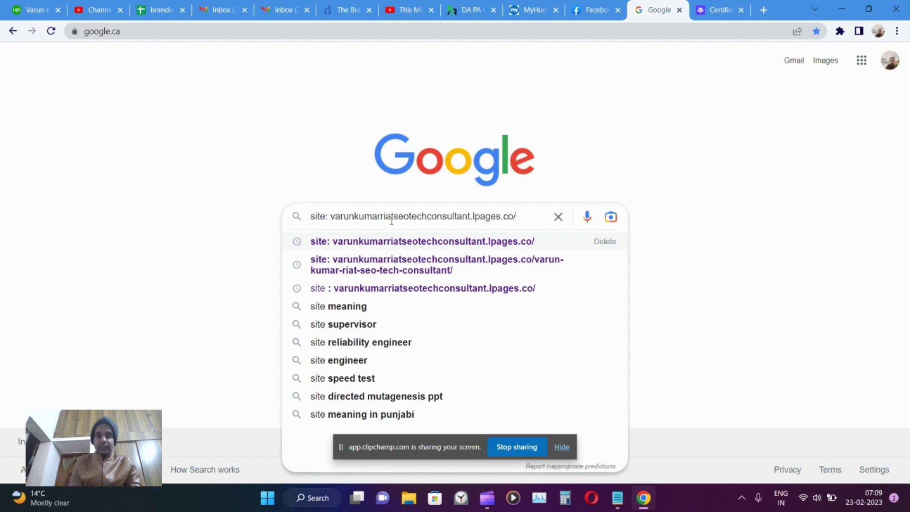
key(Return)
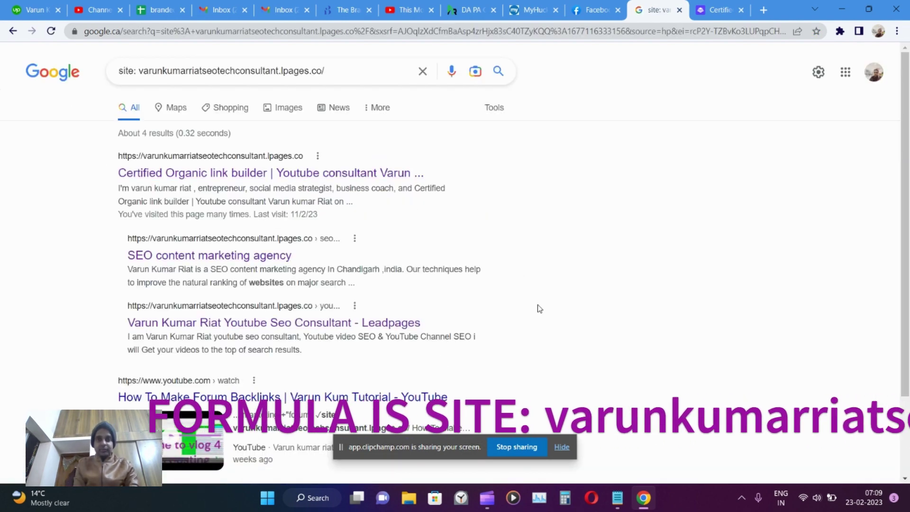
scroll(538, 304, down, 1)
scroll(538, 303, up, 1)
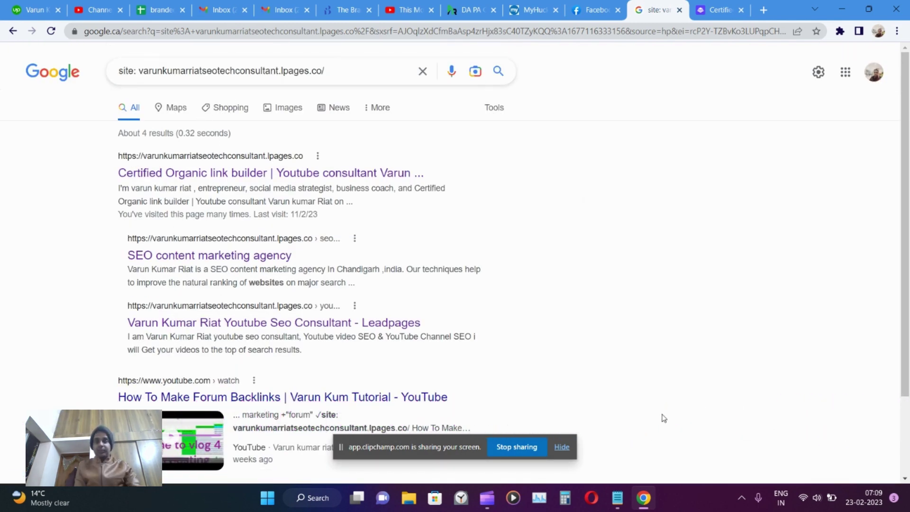
- Capture an area of about 1733x822 pixels over the search results with Lightshot
click(742, 497)
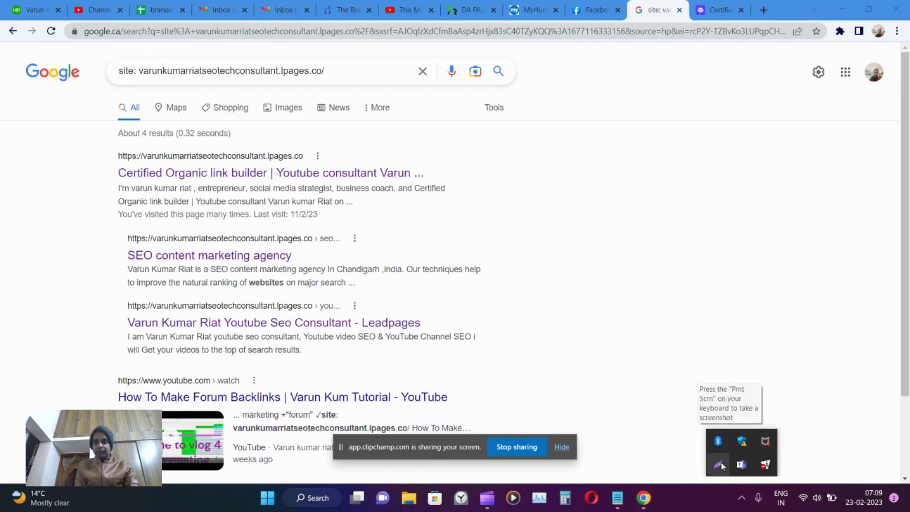
click(720, 465)
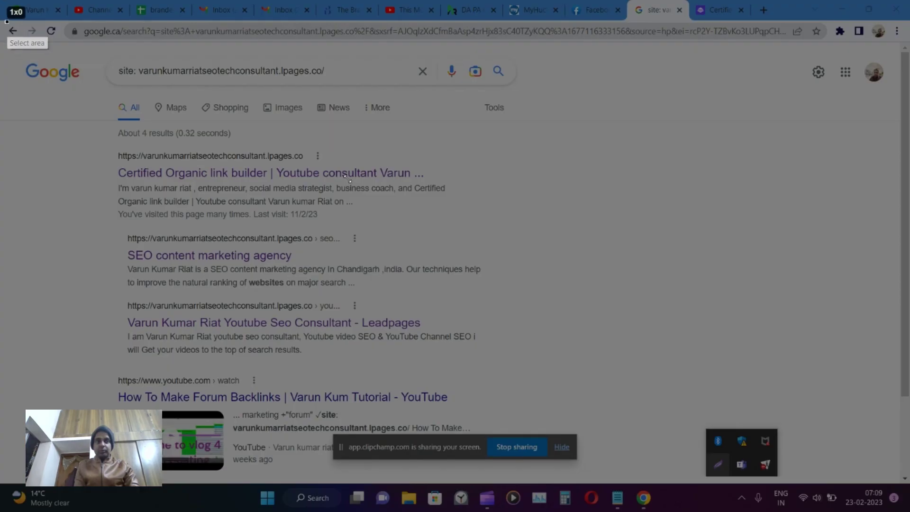
drag(7, 22, 829, 411)
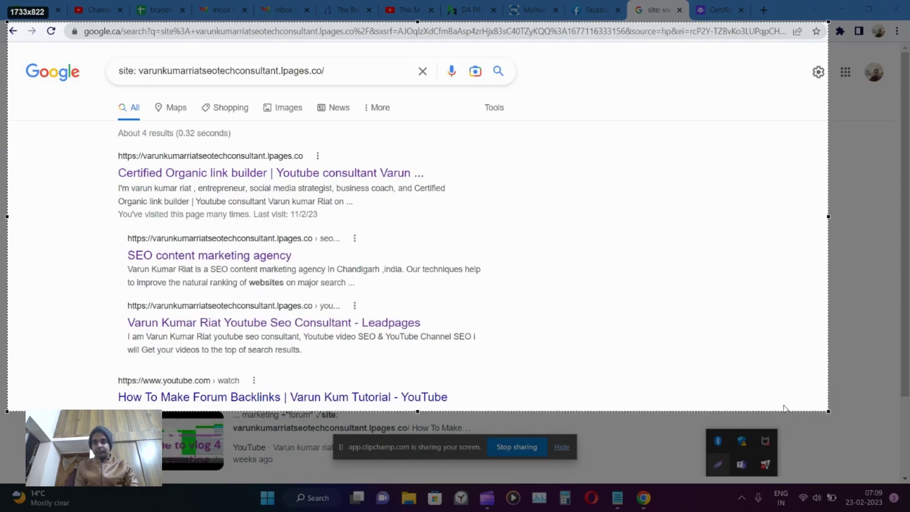
- Save the screenshot to the Desktop as a PNG named THUMBNAIL WEBSITE INDEX
key(ctrl+s)
click(435, 280)
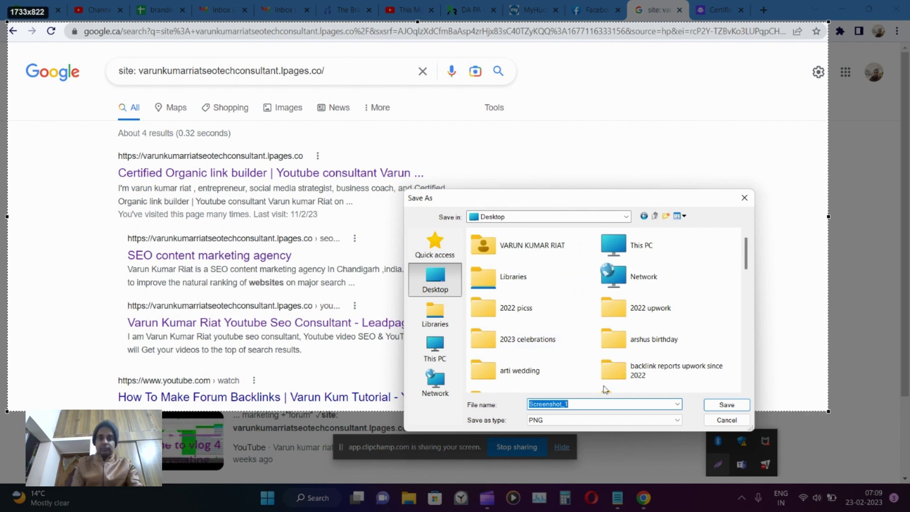
text(THUMBNAIL WEBSI)
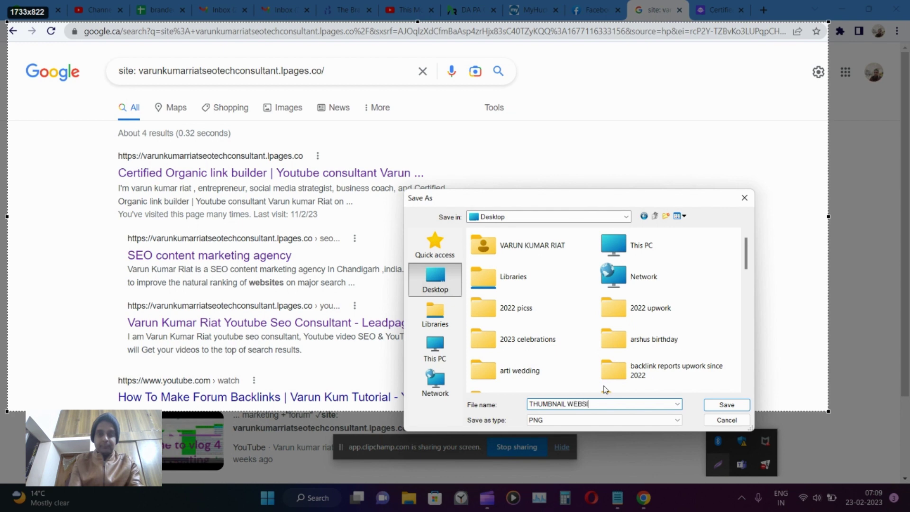
text(TE INDEX)
key(Return)
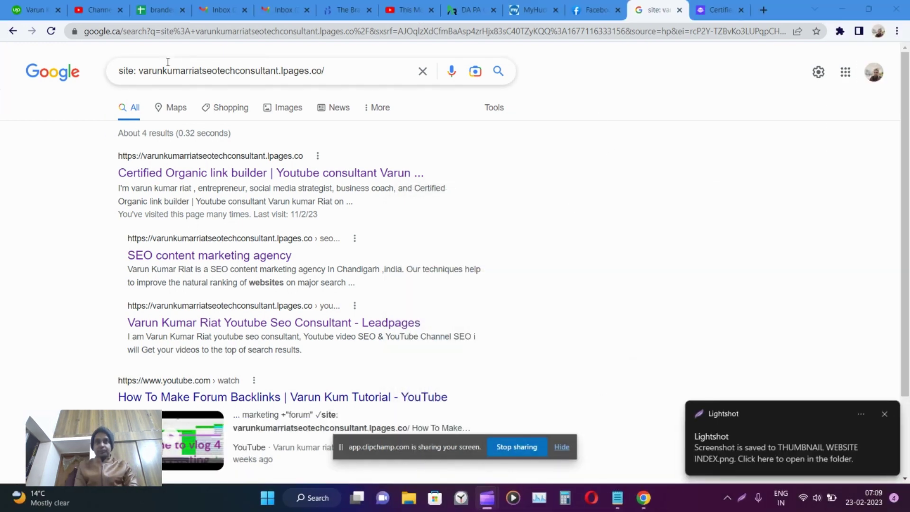
- Close the site: search results page and copy the consultant website's address
click(680, 10)
click(171, 31)
right_click(172, 31)
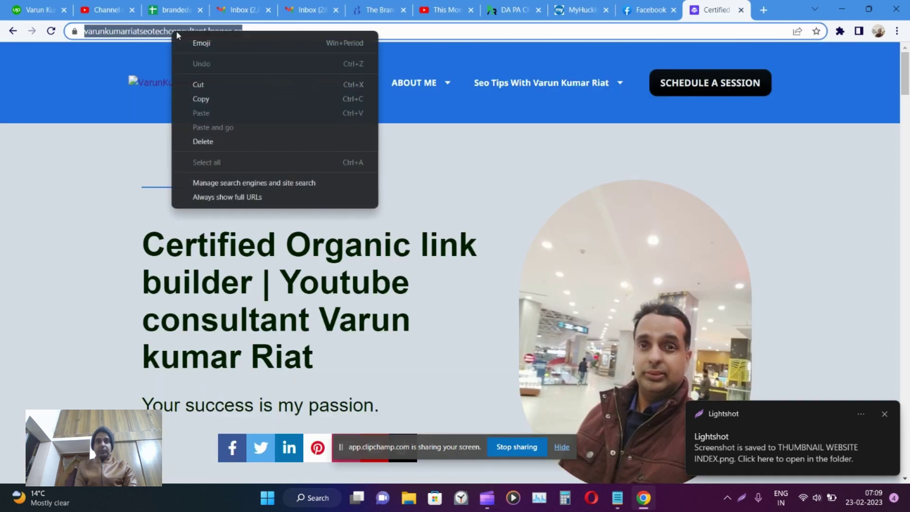
click(211, 100)
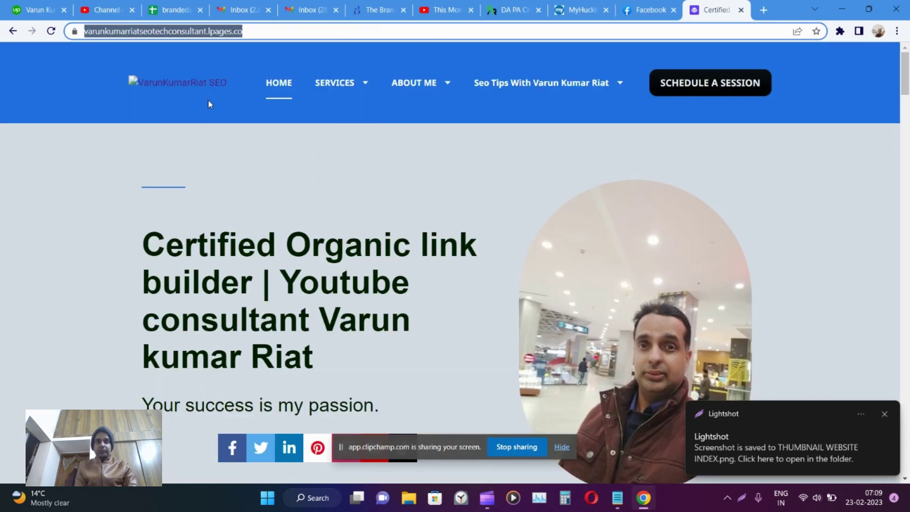
- Search for "website indexing tool" in a new tab and open the Pre Post SEO Google Index URLs & Web Pages result
click(762, 11)
text(W)
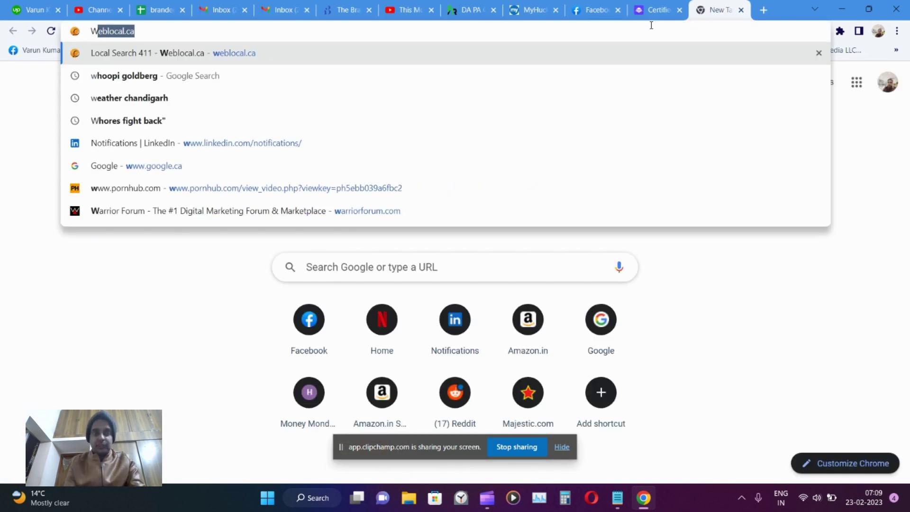
text(EBSI)
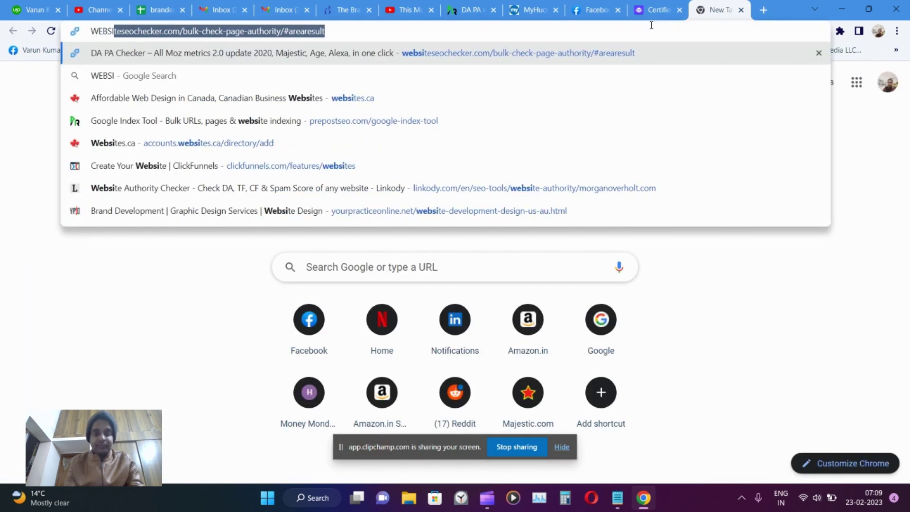
text(TE INDEX)
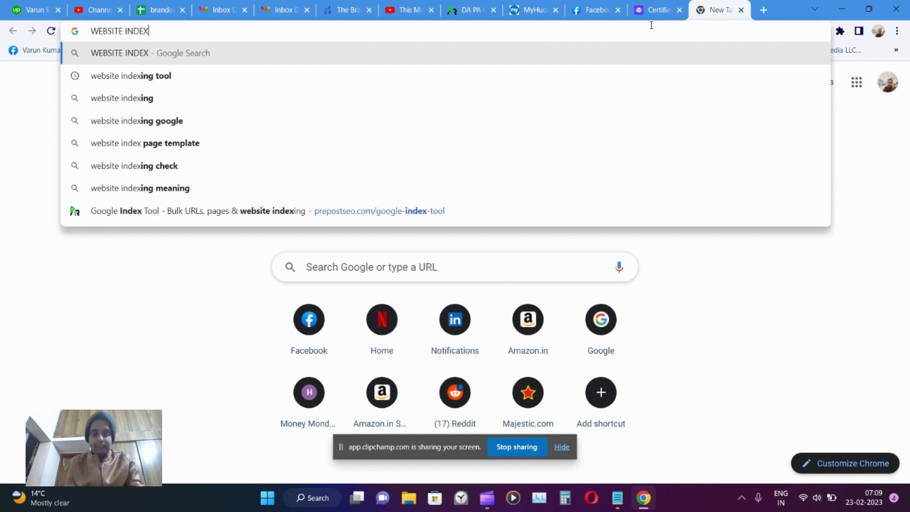
key(Down)
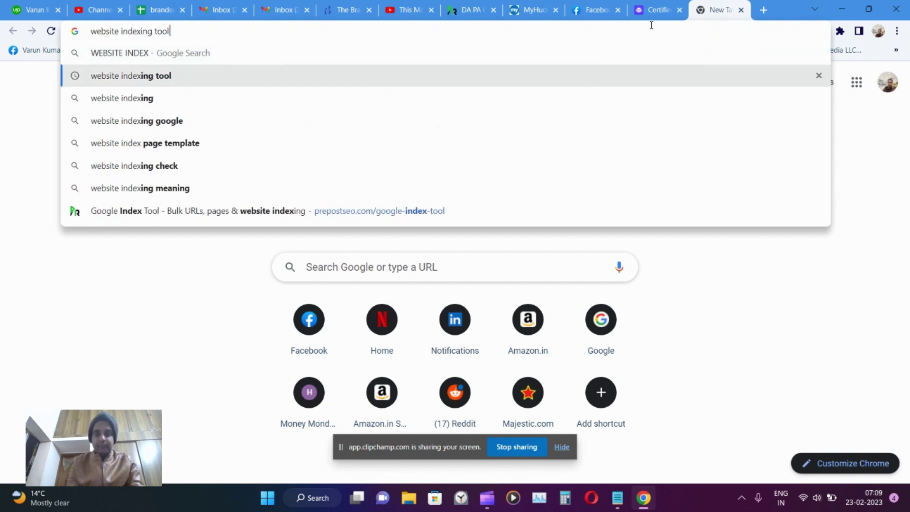
key(Return)
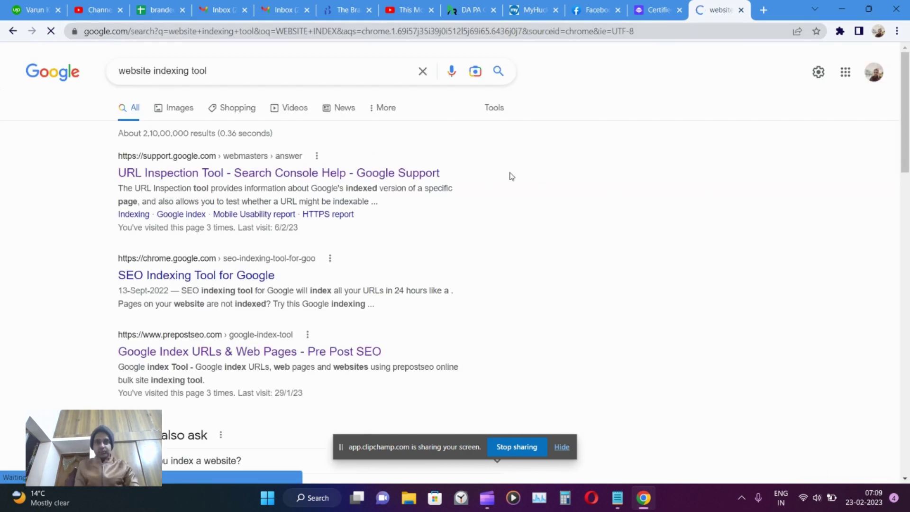
scroll(507, 175, down, 5)
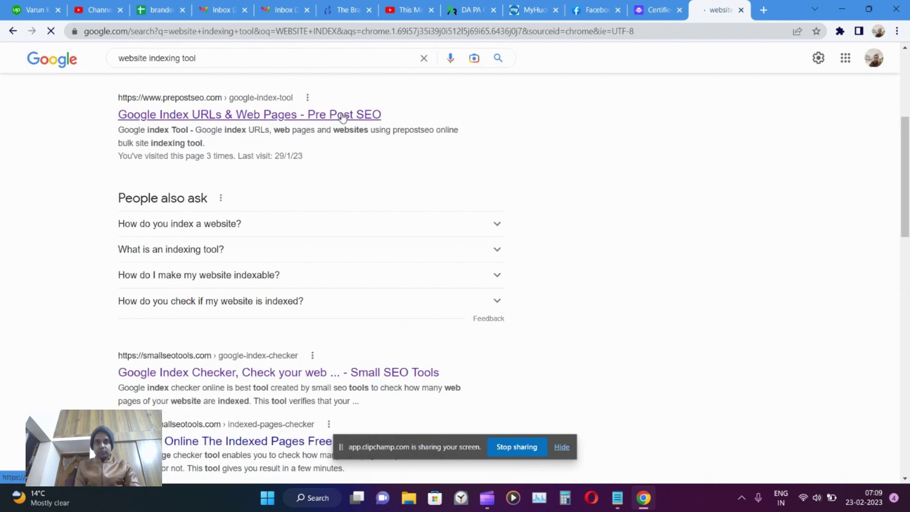
click(342, 117)
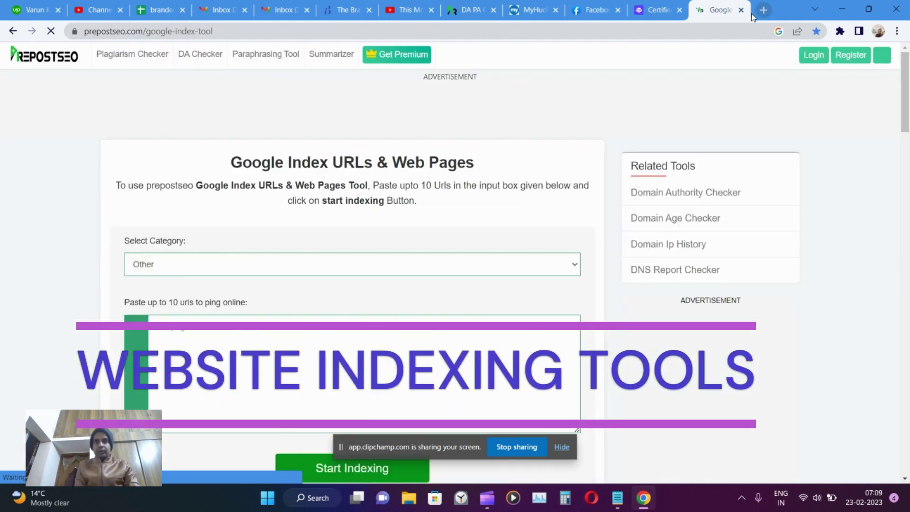
- Search for "search console" in another new tab and open the Google Search Console Tools result
click(763, 10)
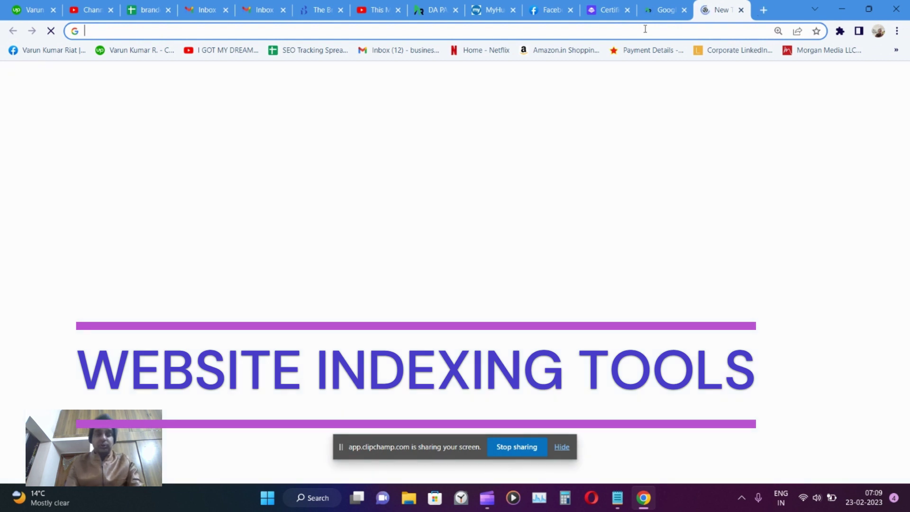
text(SEARCH CONS)
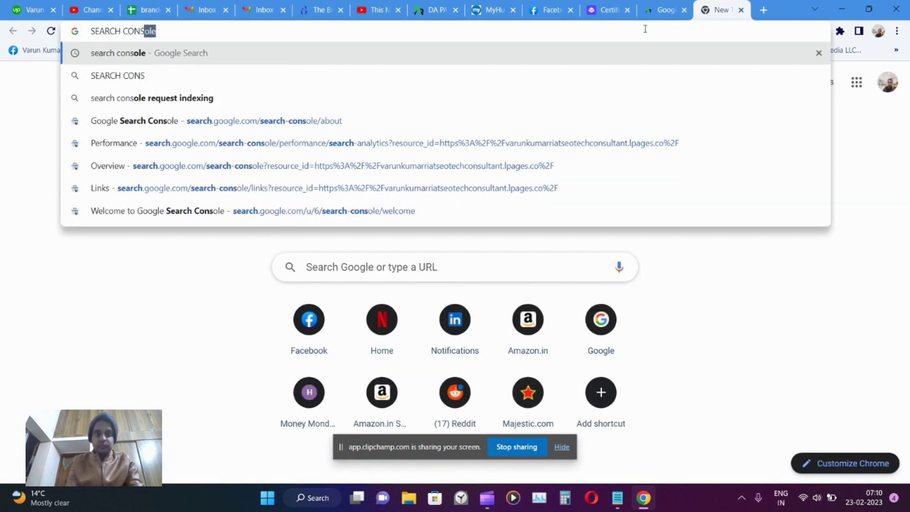
key(Return)
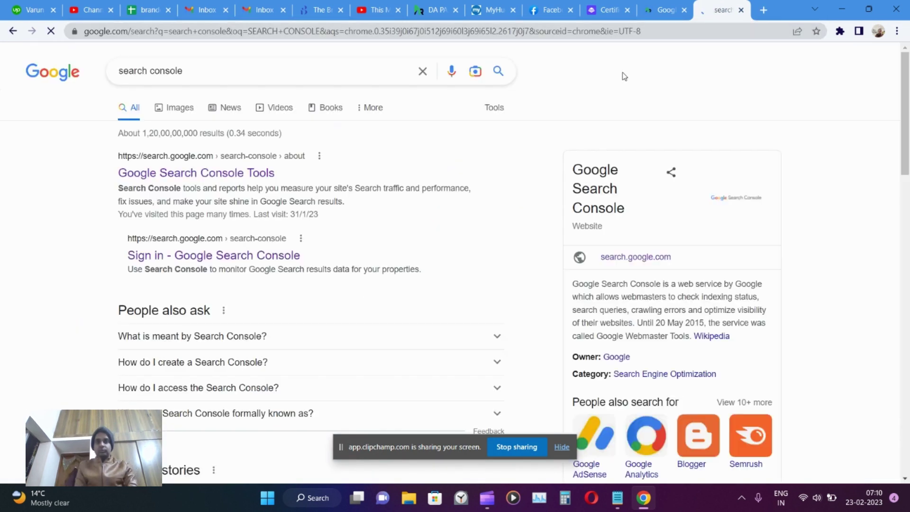
- In the Prepostseo index tool, set the category to Marketing and paste the copied website address as the URL to ping
click(675, 14)
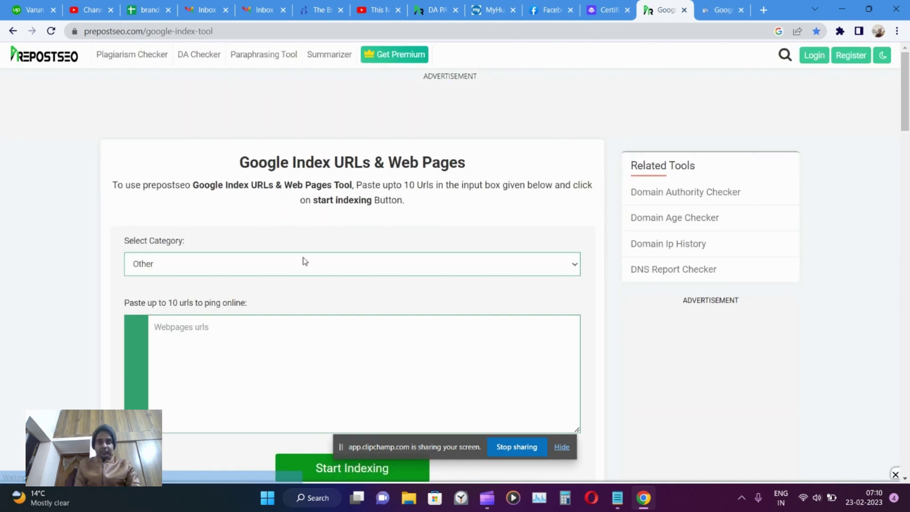
click(277, 261)
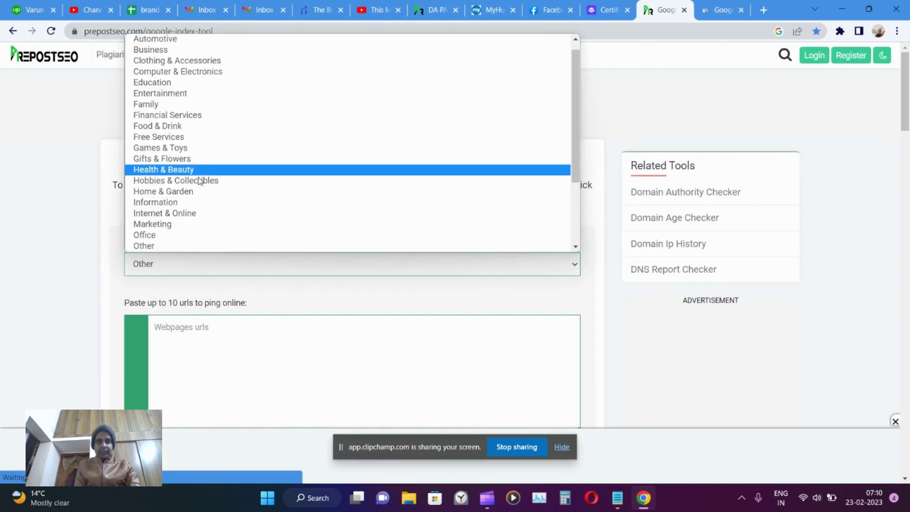
click(154, 224)
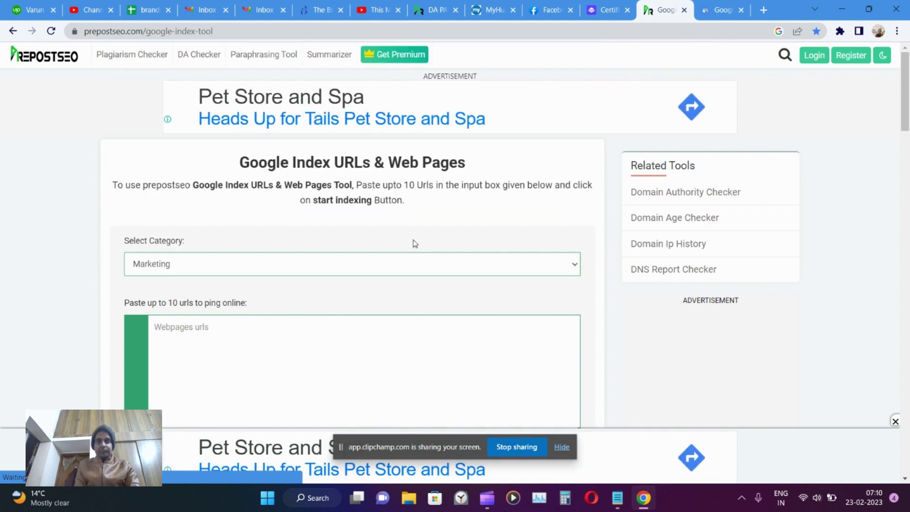
scroll(305, 235, down, 2)
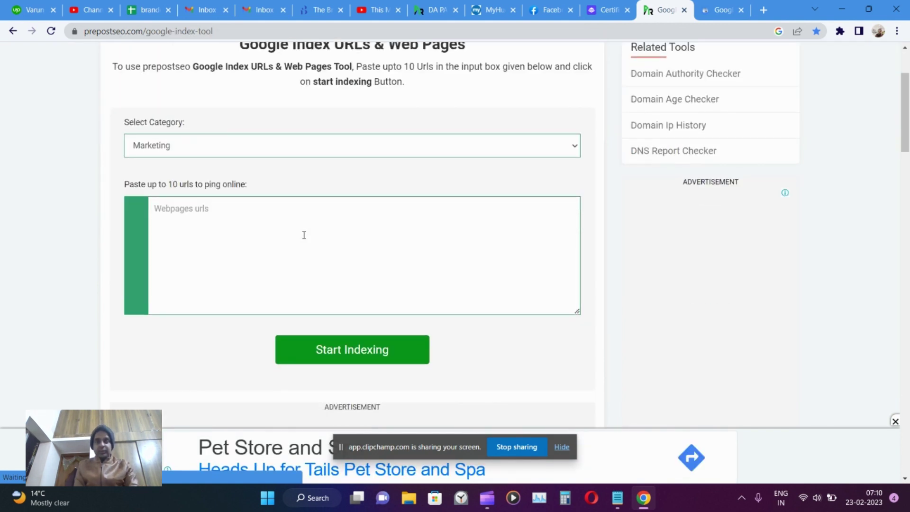
click(384, 248)
key(ctrl+v)
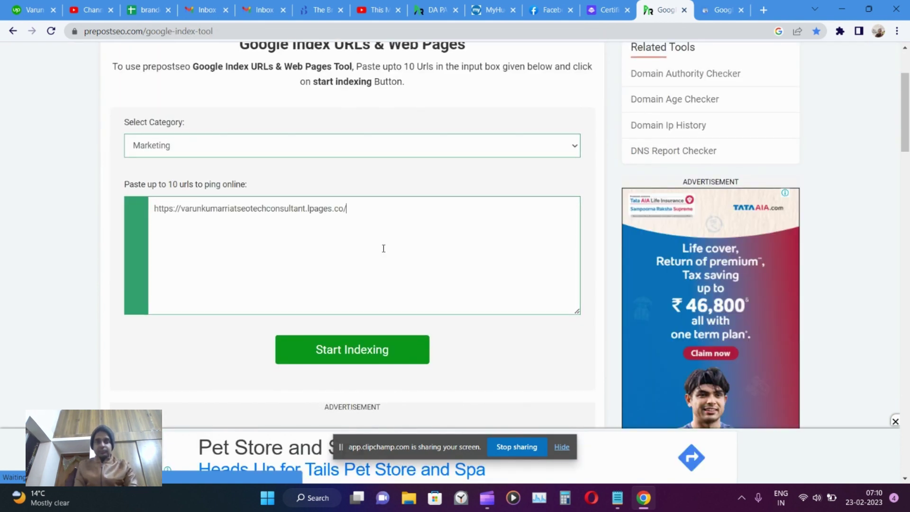
- Start indexing the URL with all listed search engines selected and review the ping status results
click(369, 362)
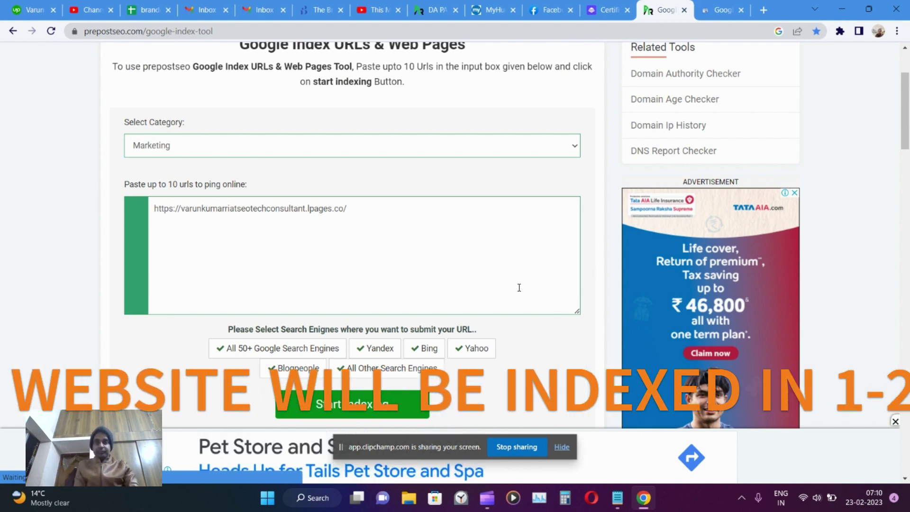
scroll(382, 306, down, 3)
click(376, 296)
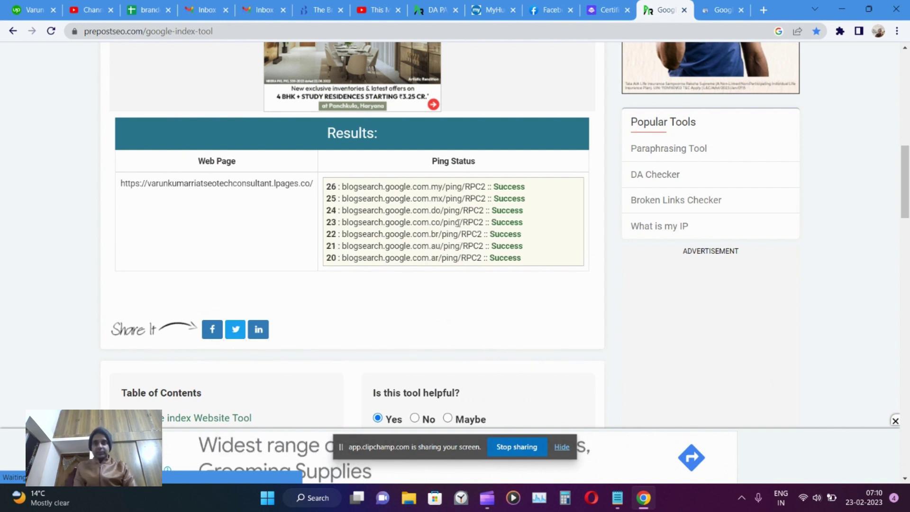
scroll(511, 272, up, 3)
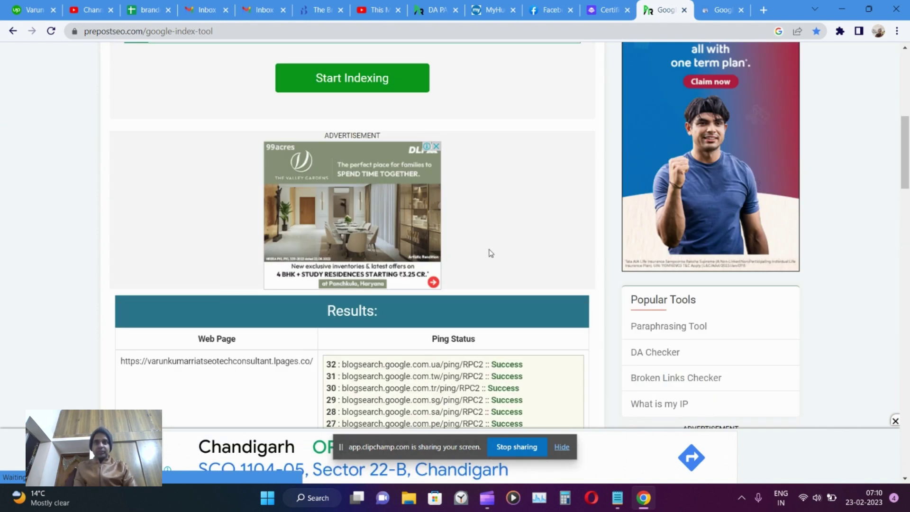
- Switch to the Google Search Console landing page and enter the console
click(722, 10)
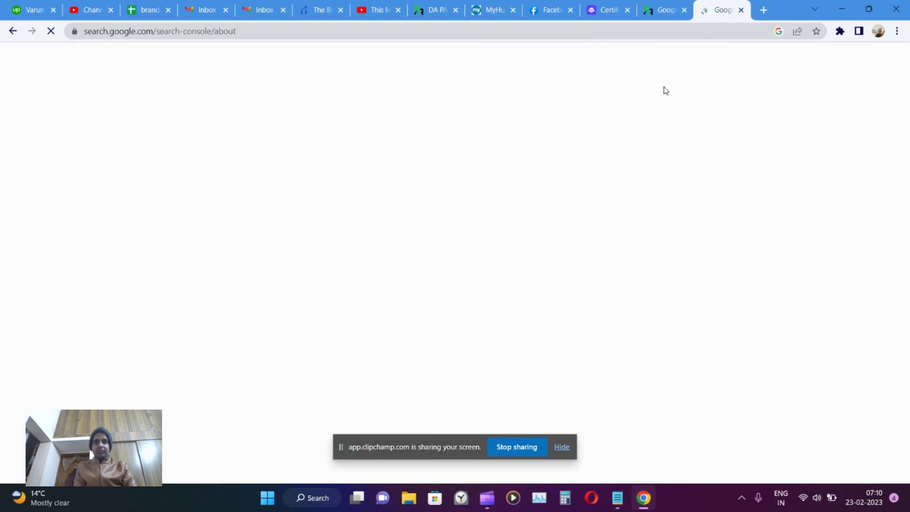
click(120, 377)
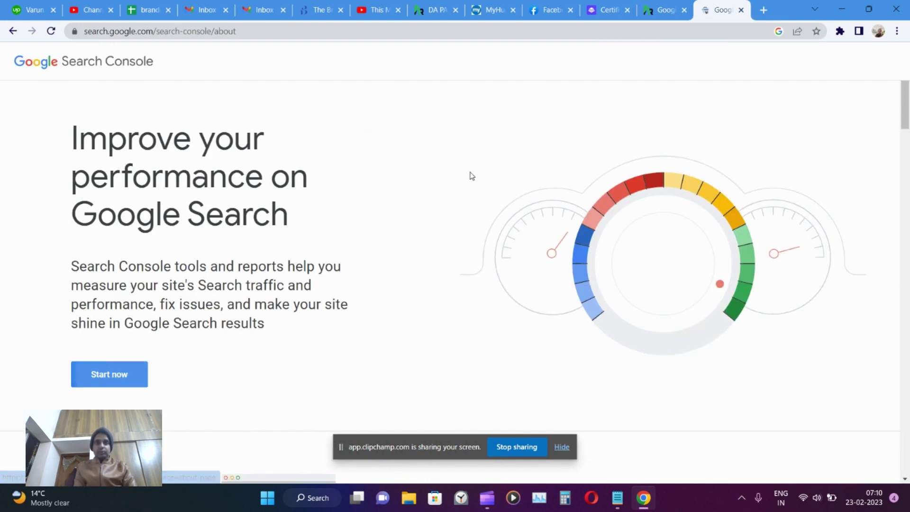
- Return to the Prepostseo index tool and review the submitted URL and its ping status results
click(669, 10)
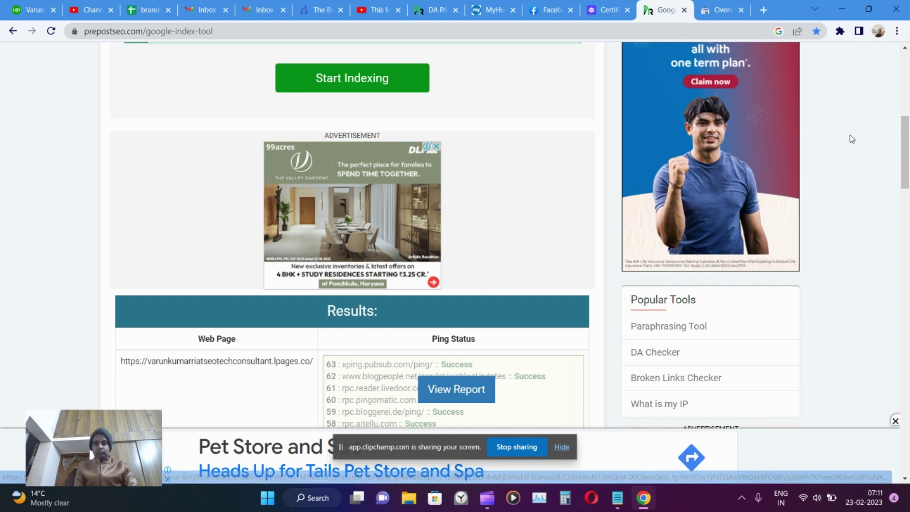
scroll(853, 139, up, 5)
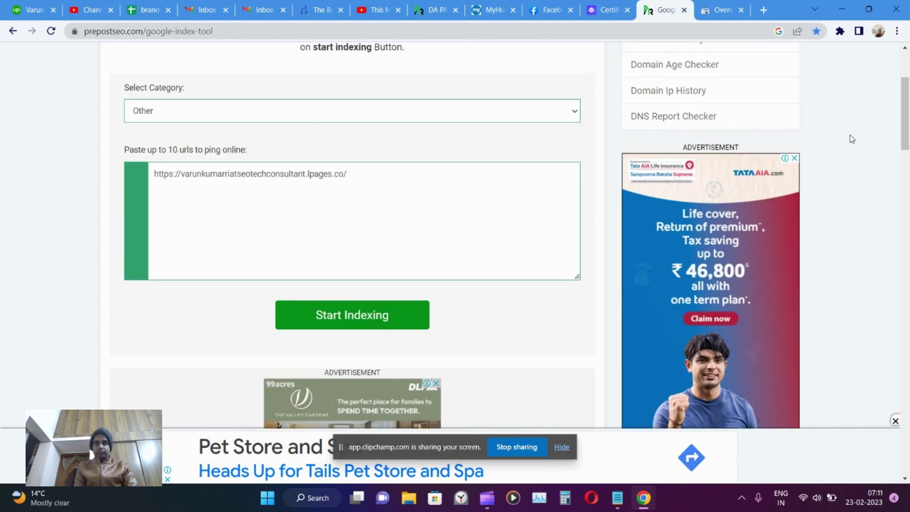
scroll(852, 139, down, 9)
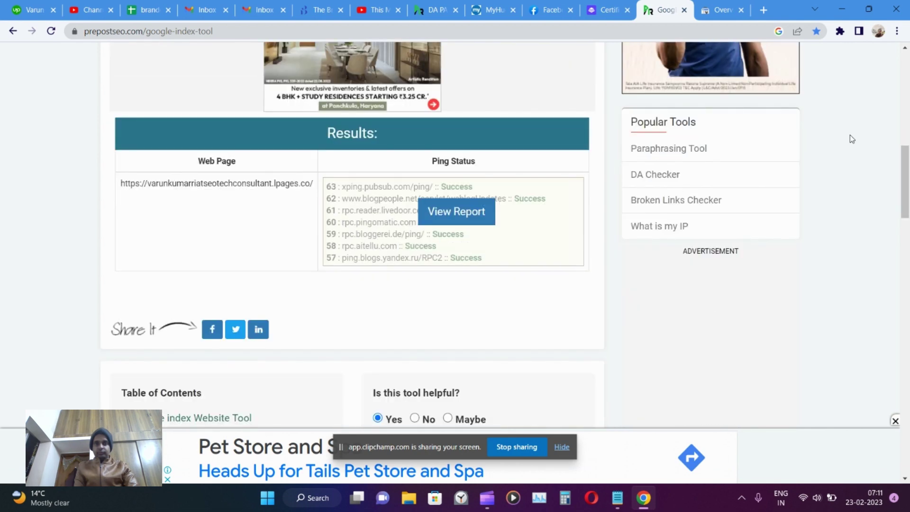
scroll(852, 139, up, 3)
scroll(622, 190, down, 6)
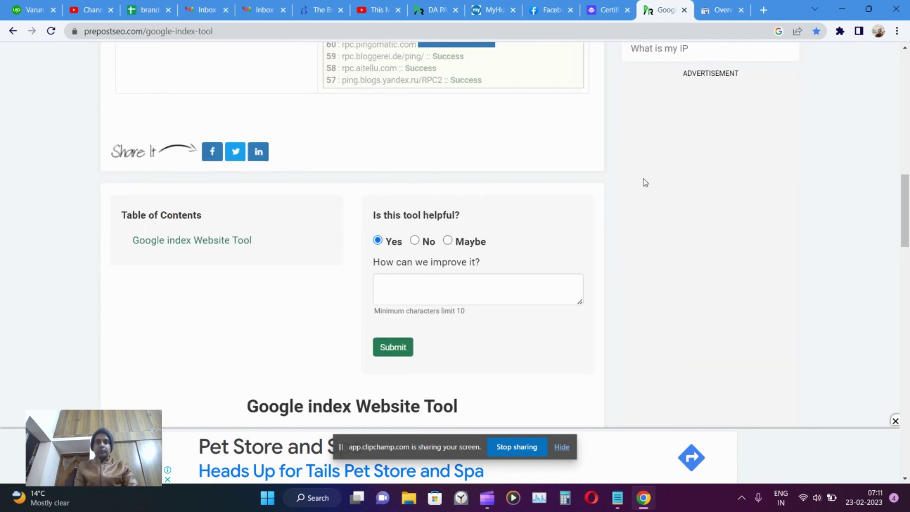
scroll(645, 182, up, 5)
scroll(481, 174, up, 9)
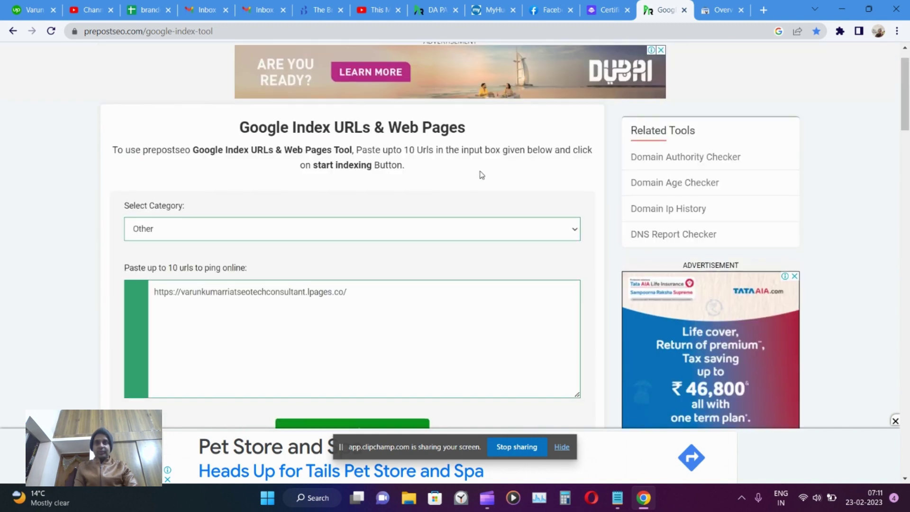
- Switch to the website being indexed, look through its navigation menus and reload the homepage
click(611, 10)
mouse_move(431, 89)
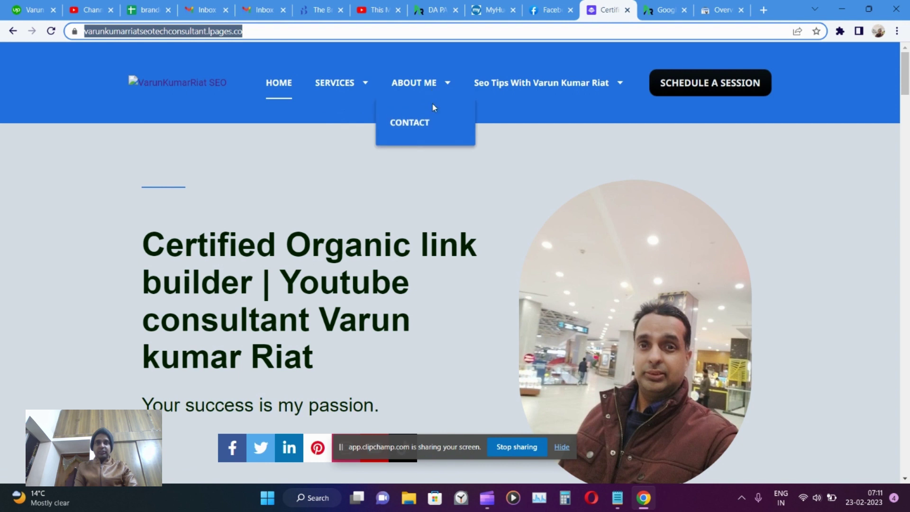
mouse_move(512, 92)
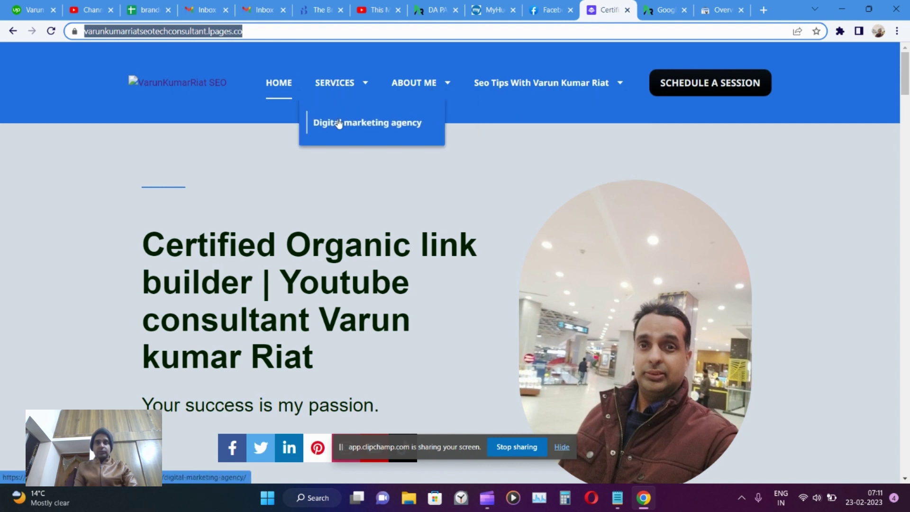
click(51, 30)
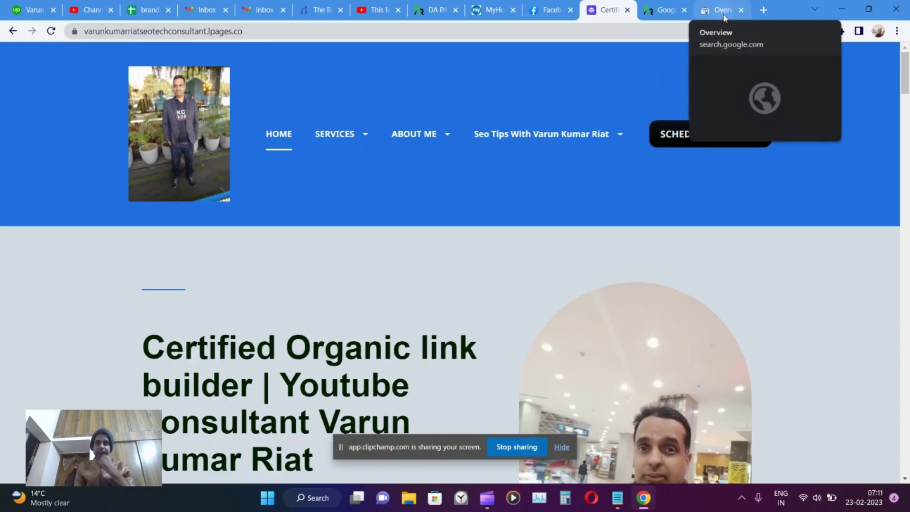
- Add the website's address as a URL prefix property in Search Console and finish the ownership verification dialog
click(724, 17)
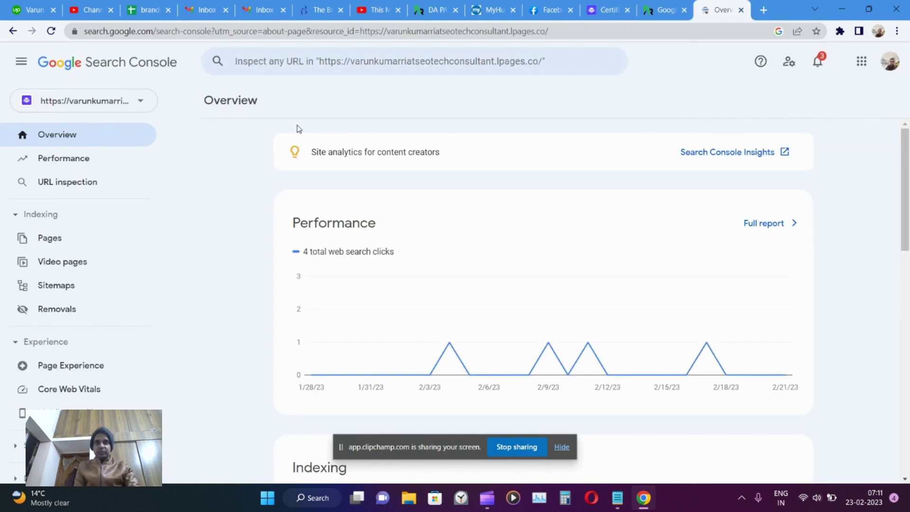
click(126, 106)
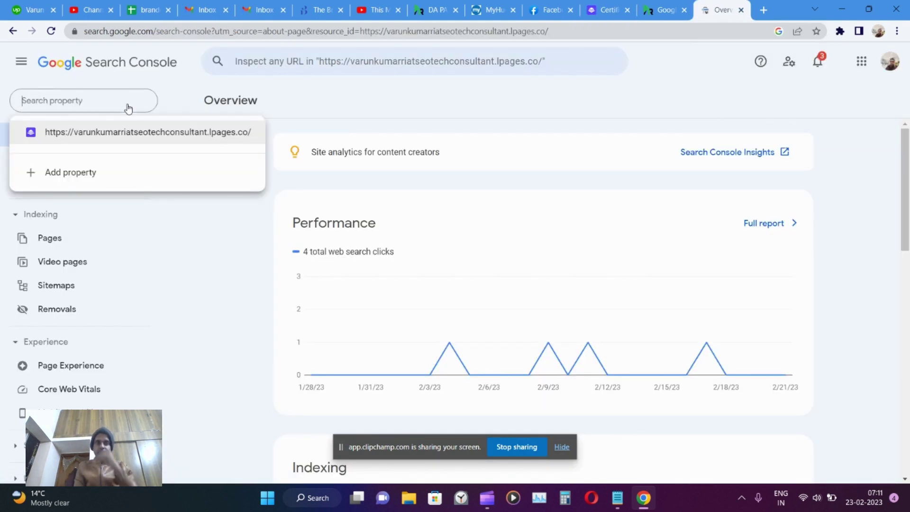
click(75, 182)
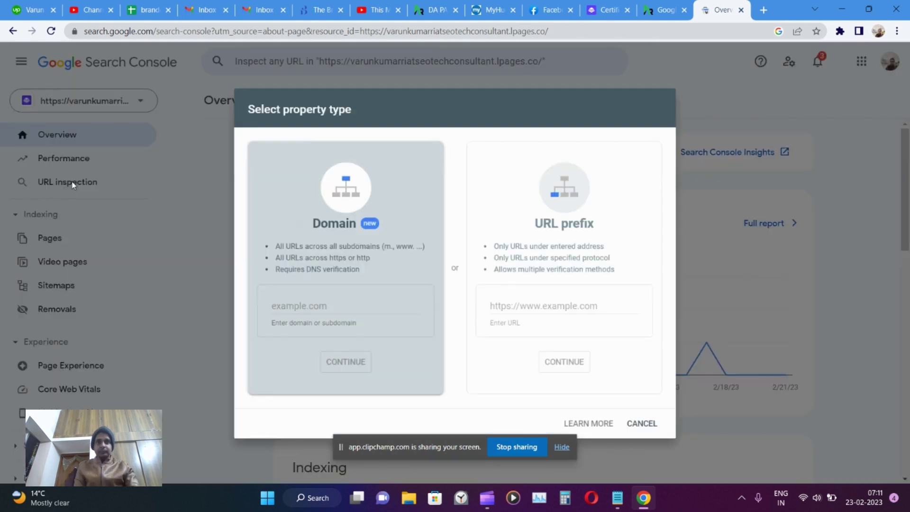
click(549, 302)
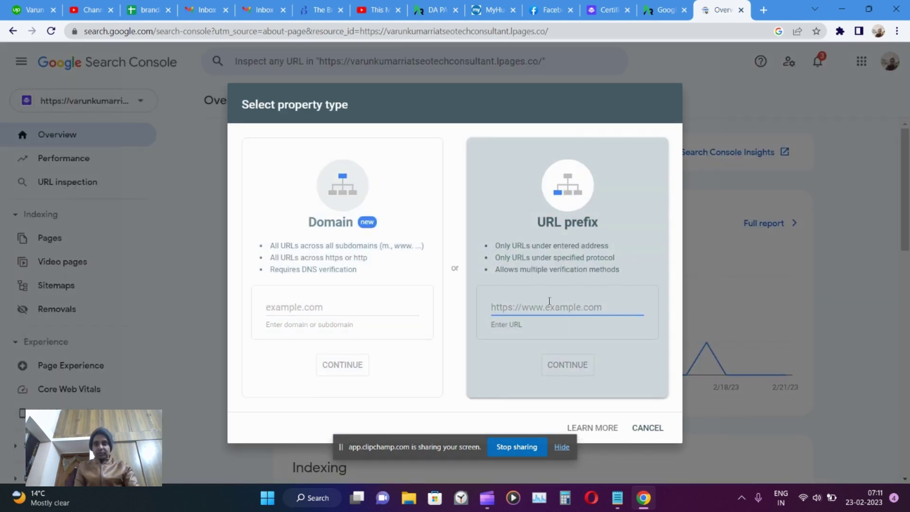
text(https://varunkumarriatseotechconsultant.lpages.co/)
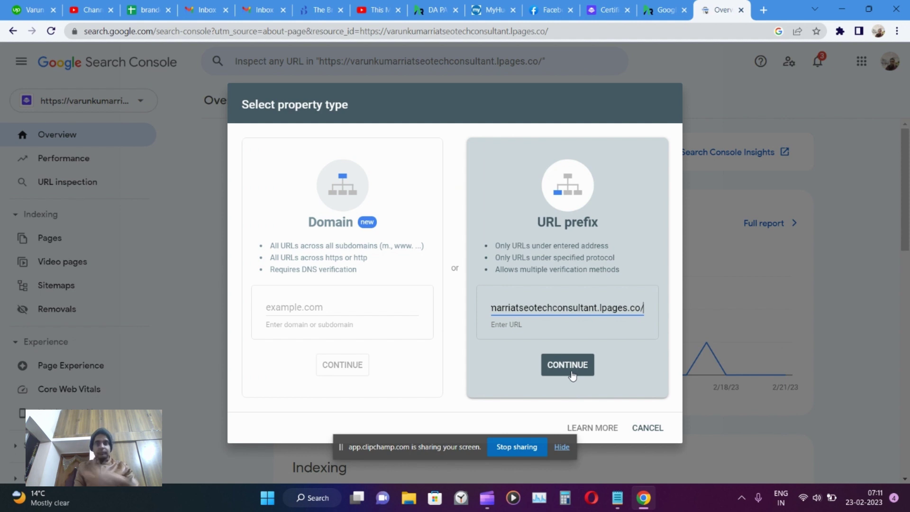
click(573, 375)
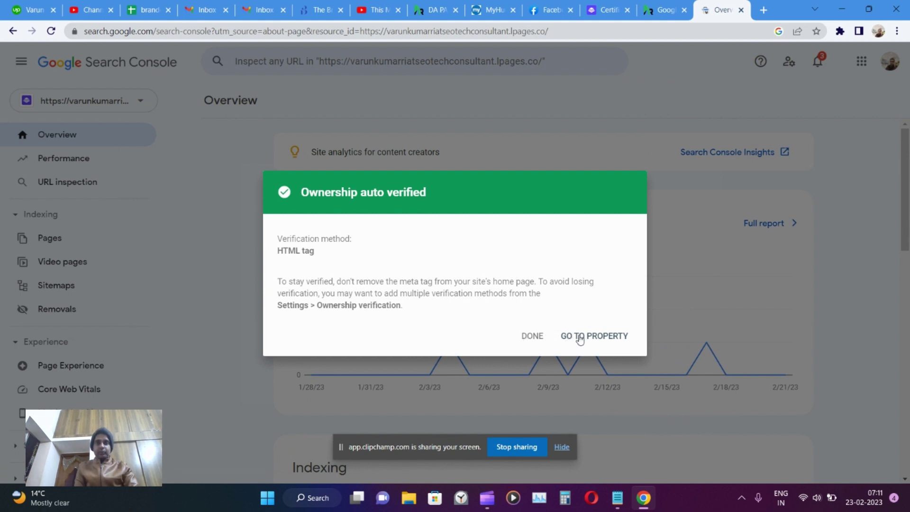
click(533, 337)
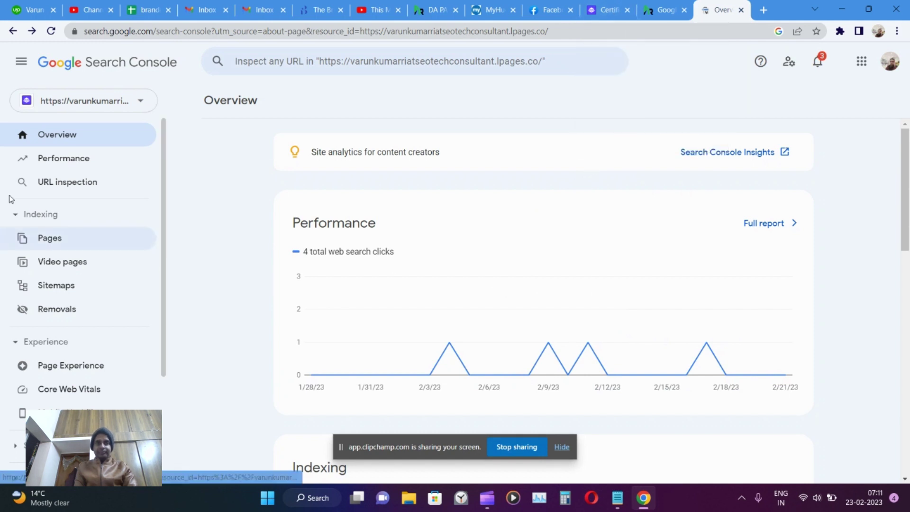
- Open the property's Performance report and review its clicks, impressions and top queries
click(47, 158)
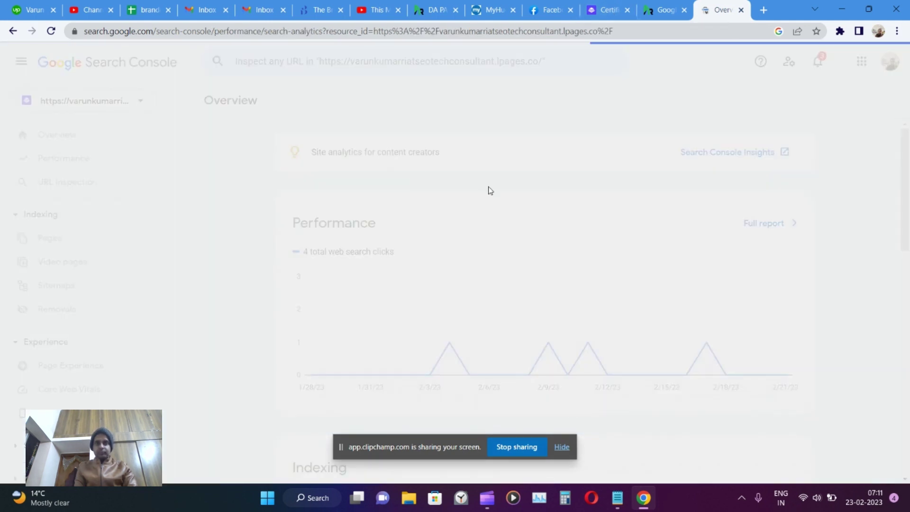
scroll(490, 190, down, 6)
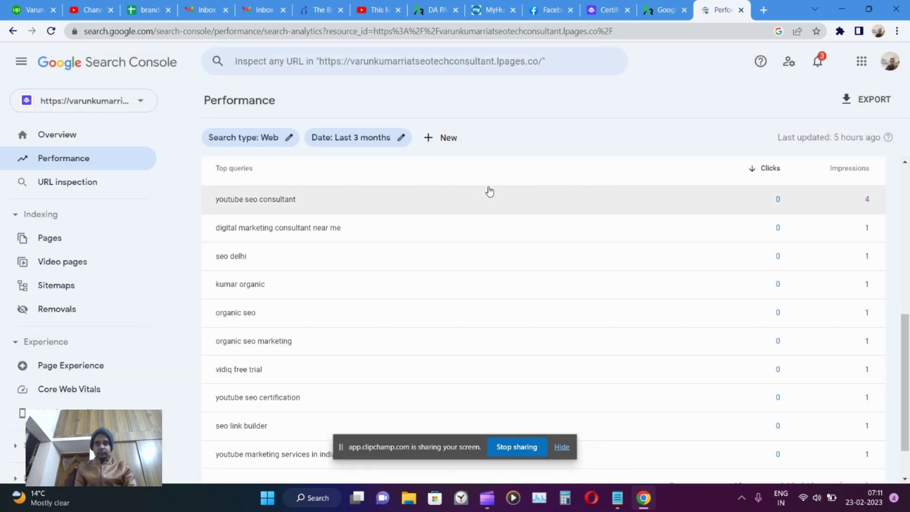
scroll(490, 191, up, 6)
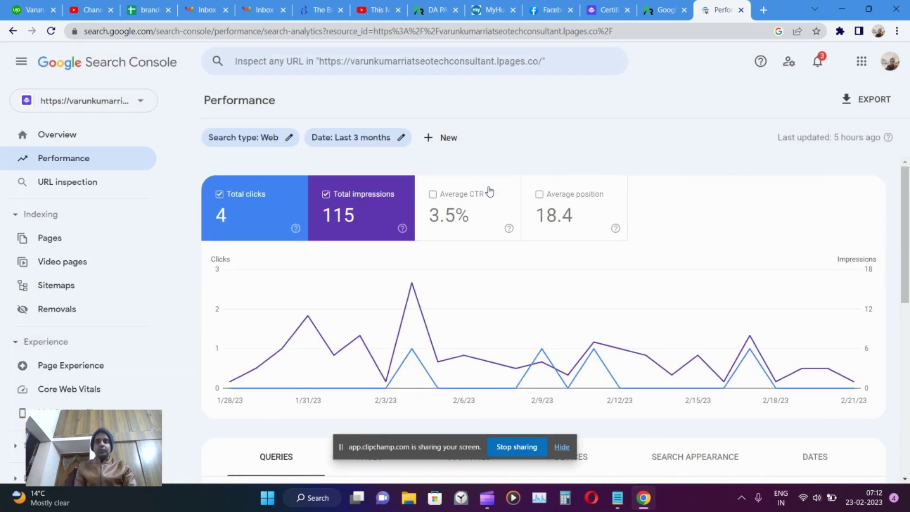
- Revisit the website's homepage and check the list of properties in Search Console
click(612, 19)
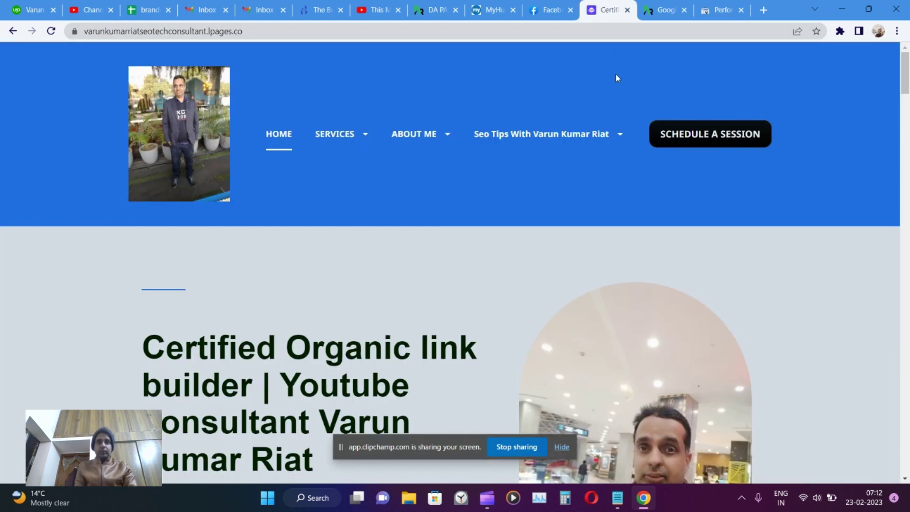
click(718, 18)
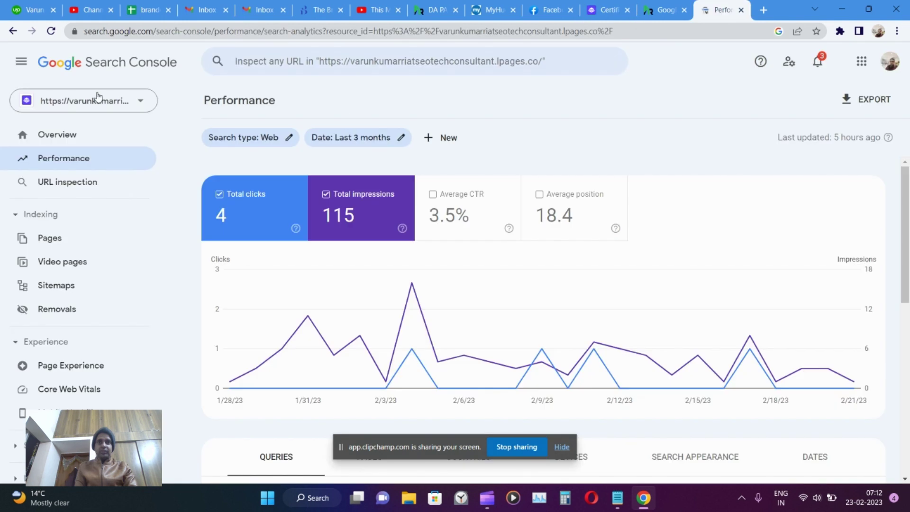
click(113, 110)
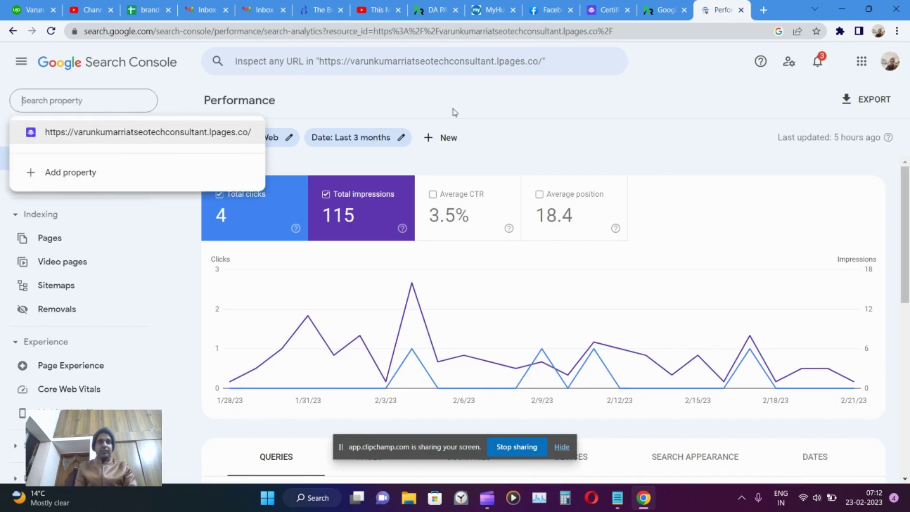
click(517, 92)
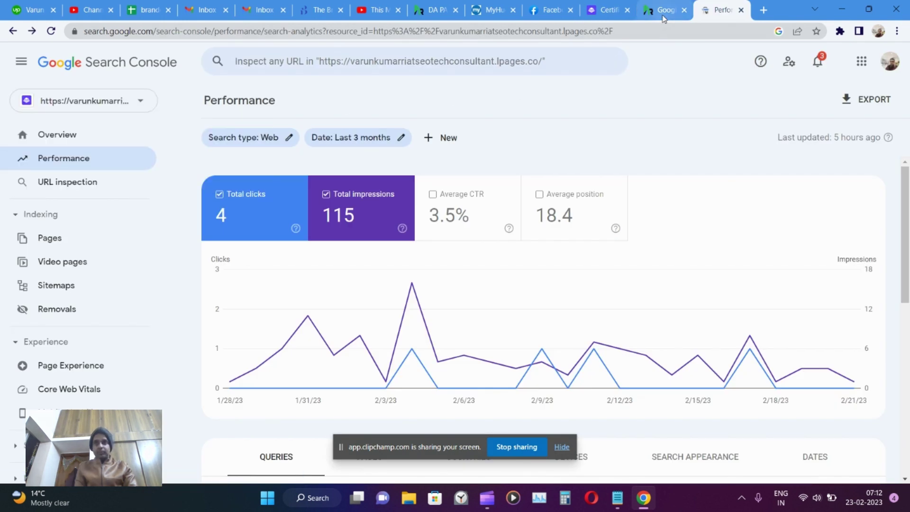
click(604, 9)
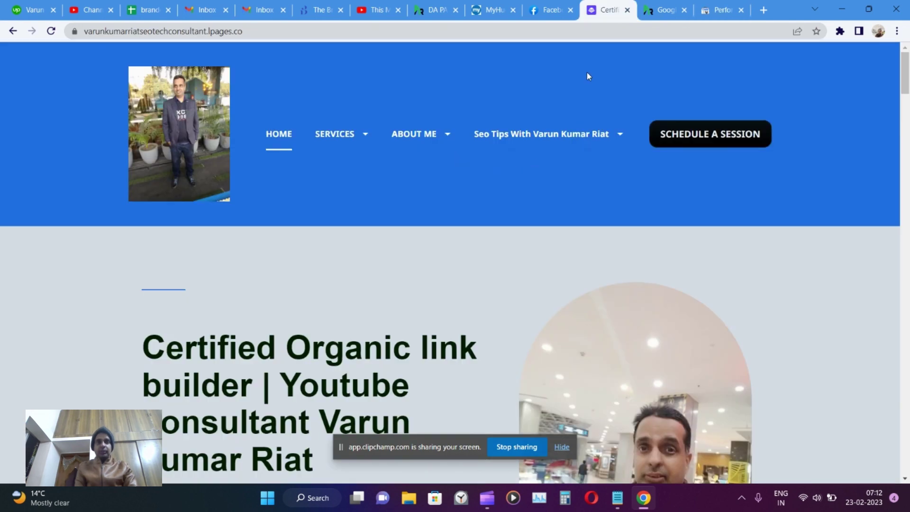
- Open the Leadpages account in a new tab and open the website from Sites in the site editor
click(764, 13)
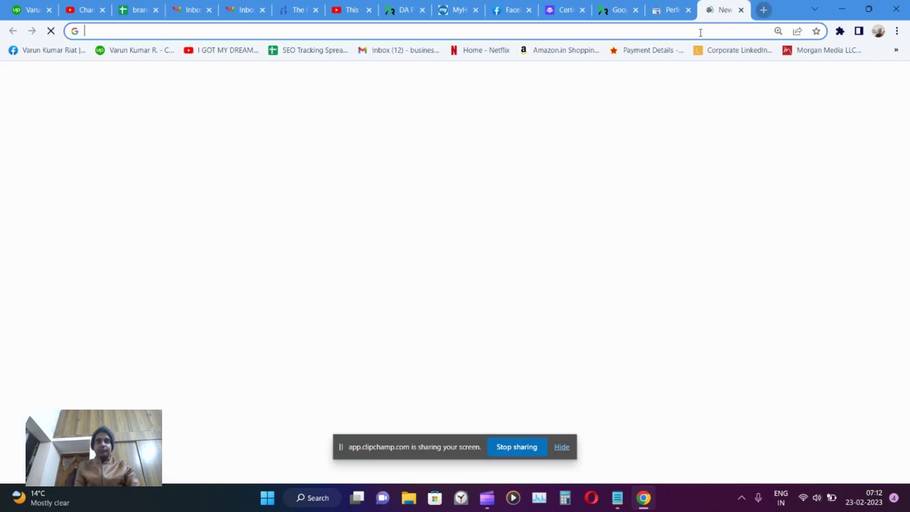
text(LEADPAGES)
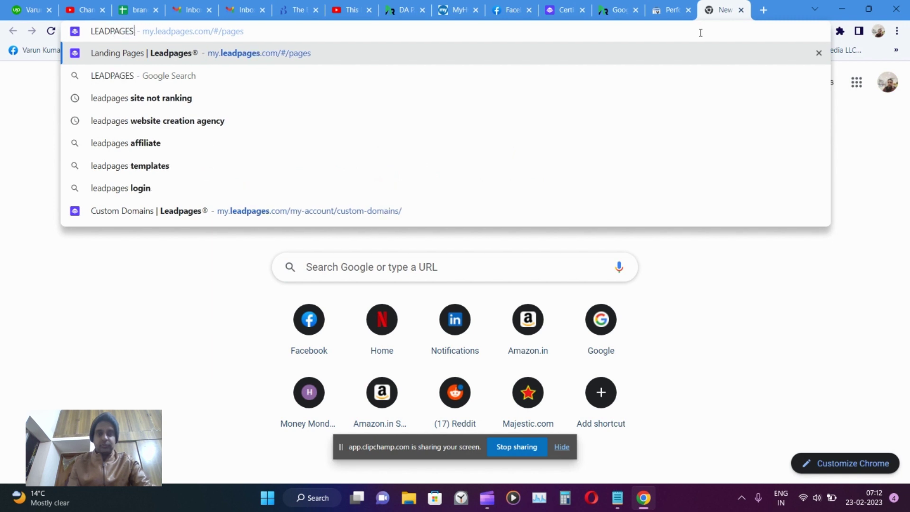
key(Return)
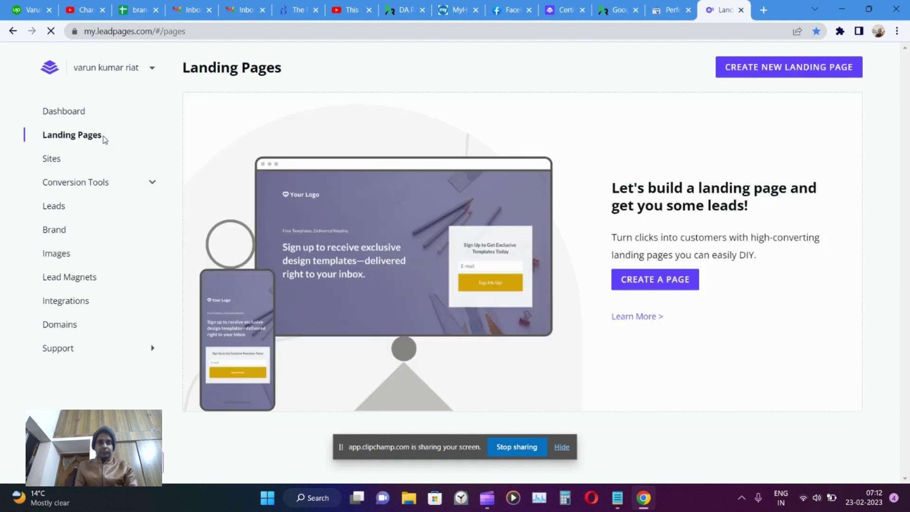
click(58, 160)
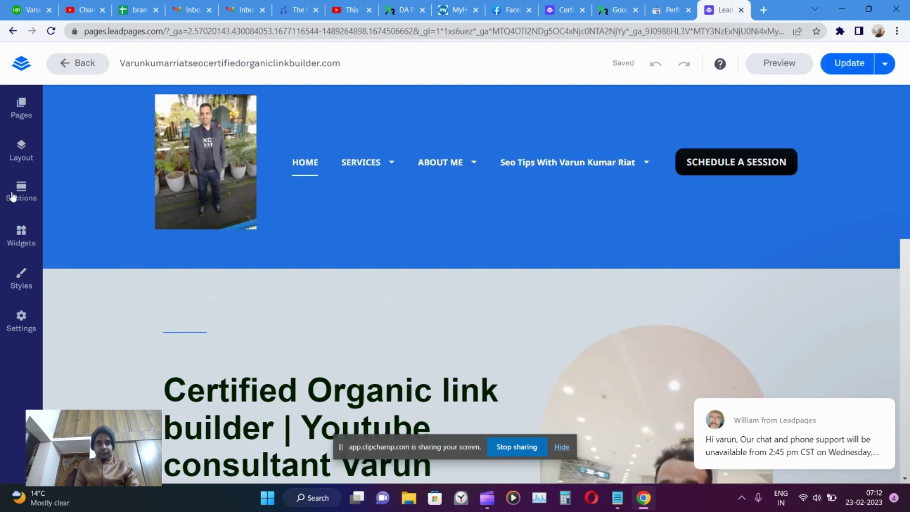
- Open the HOME page's settings and review its SEO title, description, keywords, search engine indexing option and social fields
click(21, 108)
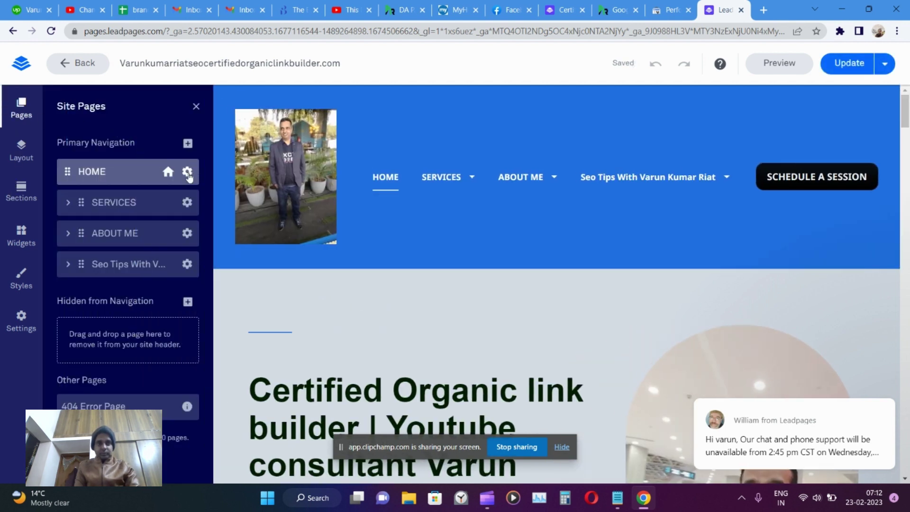
click(188, 173)
click(180, 210)
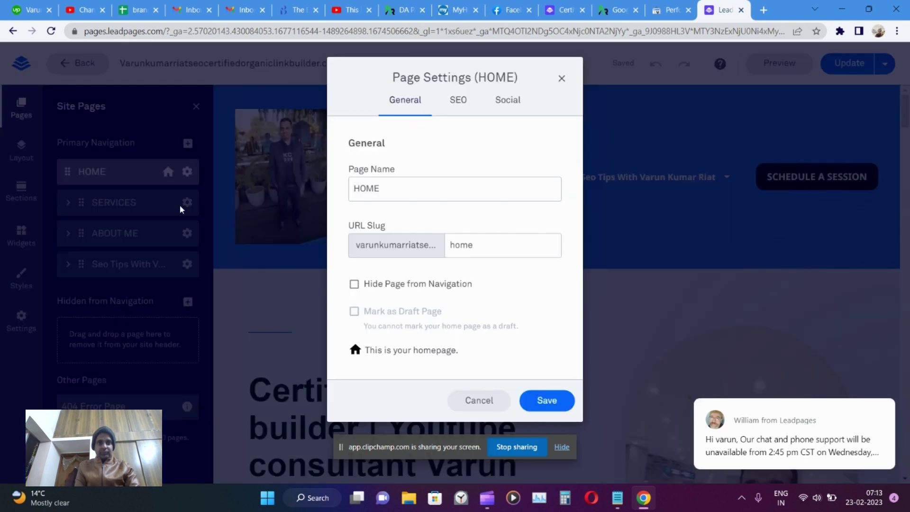
click(462, 105)
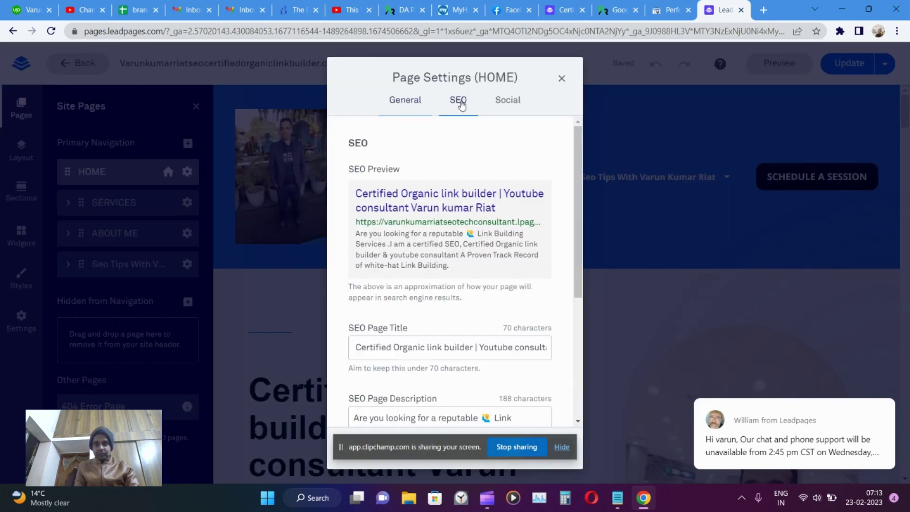
scroll(496, 248, down, 5)
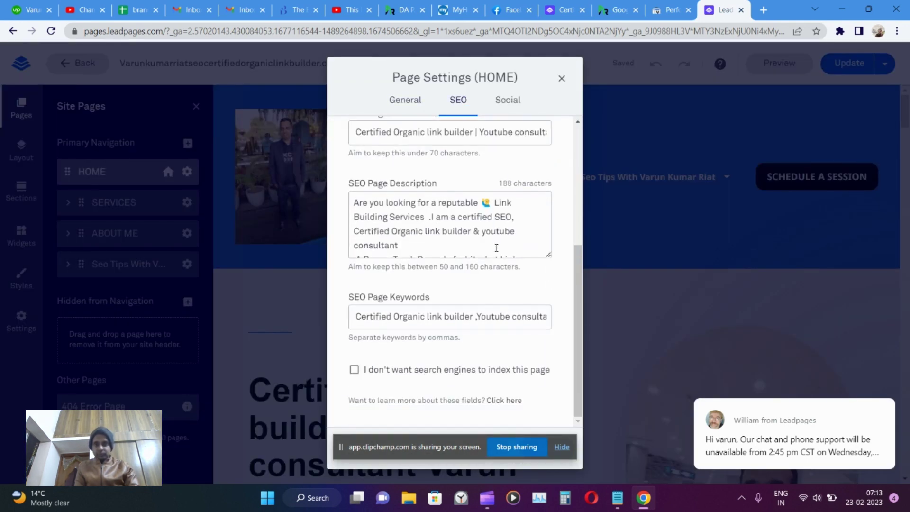
click(496, 248)
scroll(497, 248, up, 2)
scroll(496, 251, down, 1)
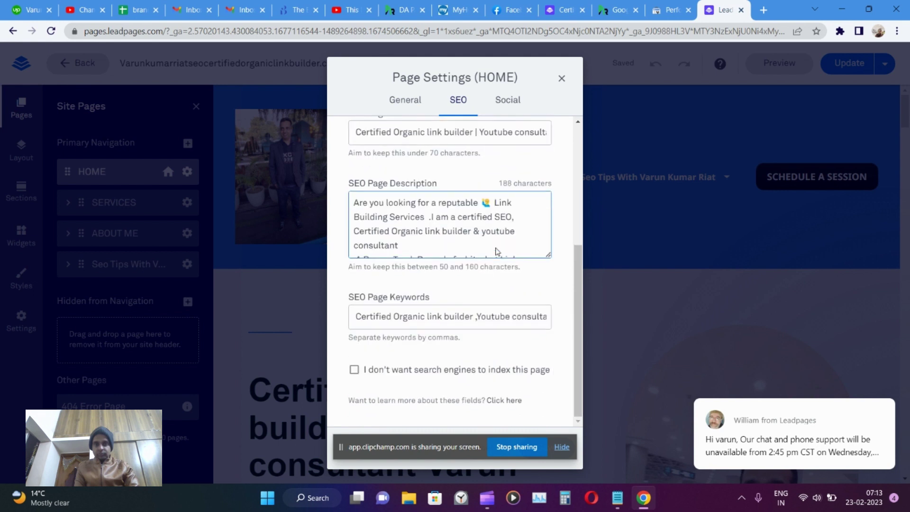
click(502, 106)
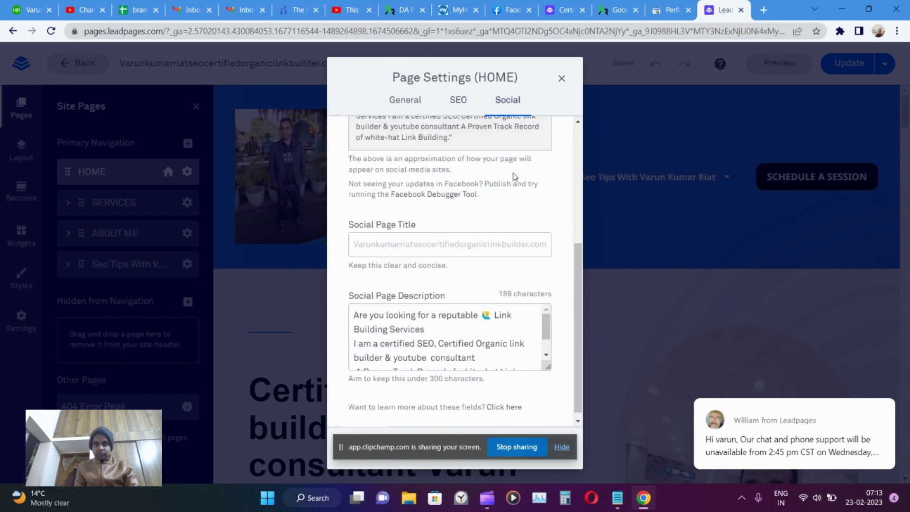
- Close the HOME page settings and review the site-wide SEO title, description and keywords in Site Settings
scroll(514, 177, down, 1)
click(562, 79)
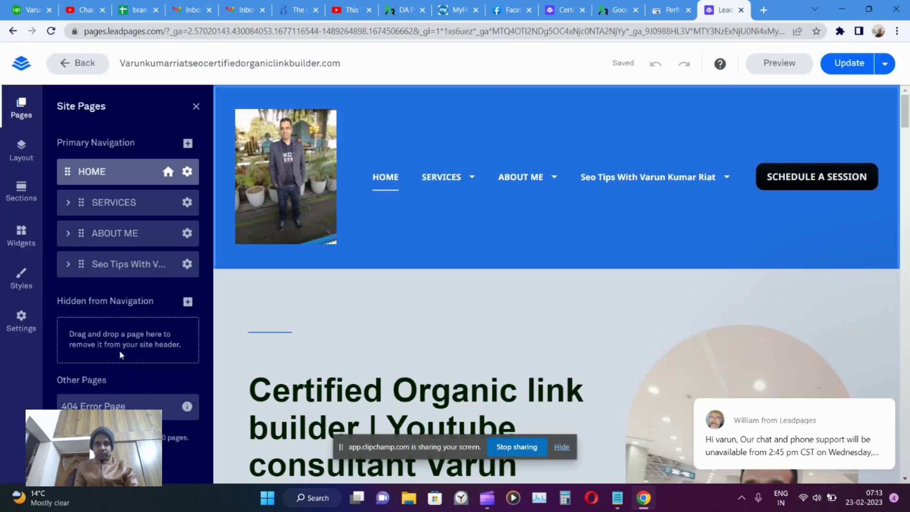
click(22, 317)
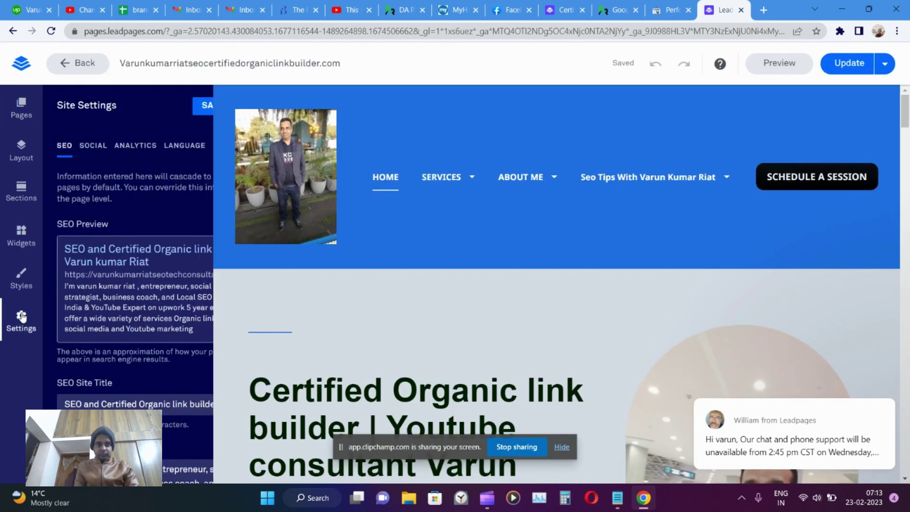
scroll(242, 313, down, 5)
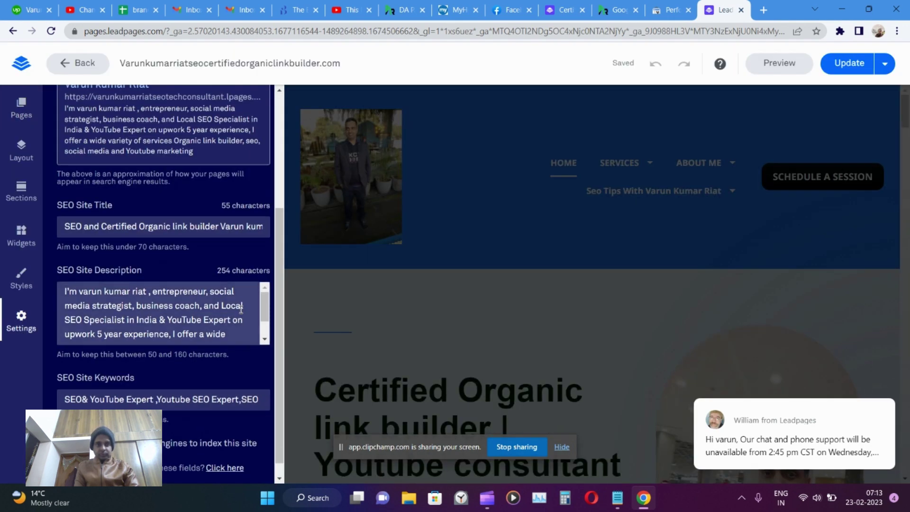
scroll(203, 281, up, 5)
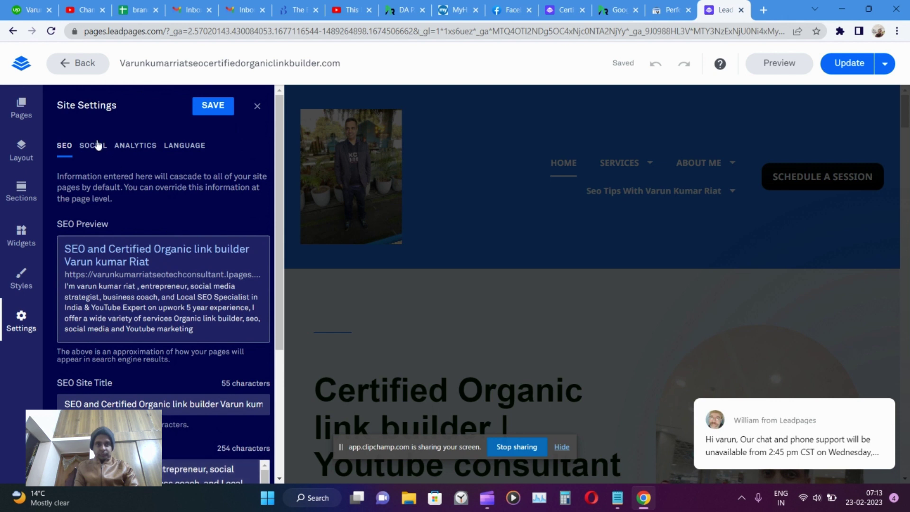
- Examine the google-site-verification meta tag in the site's Head Section Tracking Code, checking back with the Search Console property
click(97, 145)
click(135, 145)
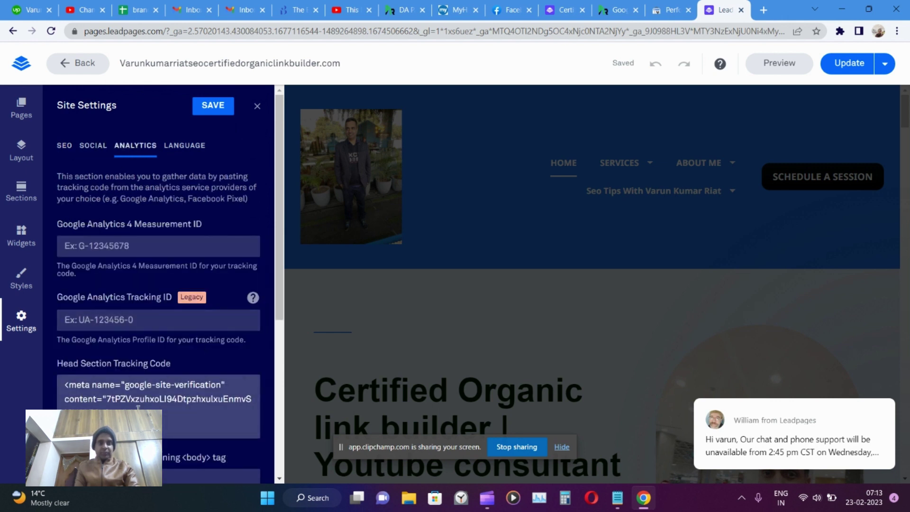
drag(138, 406, 56, 385)
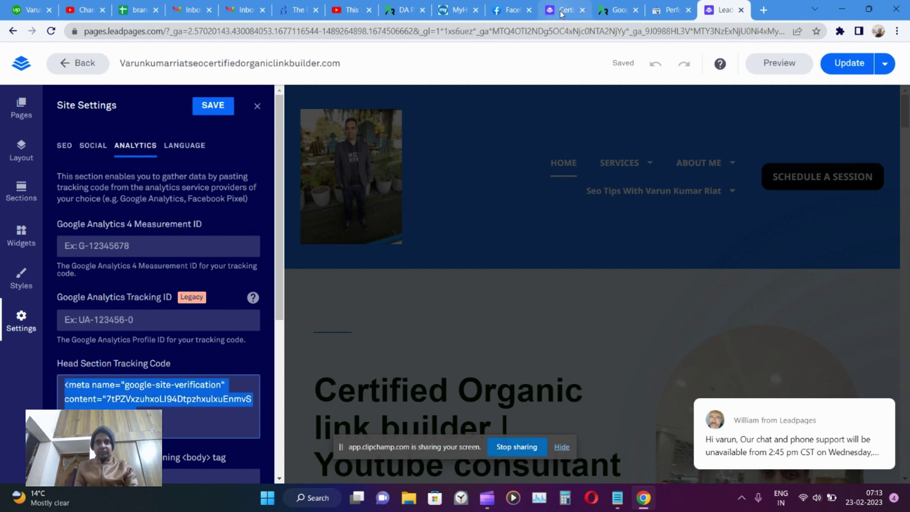
click(664, 18)
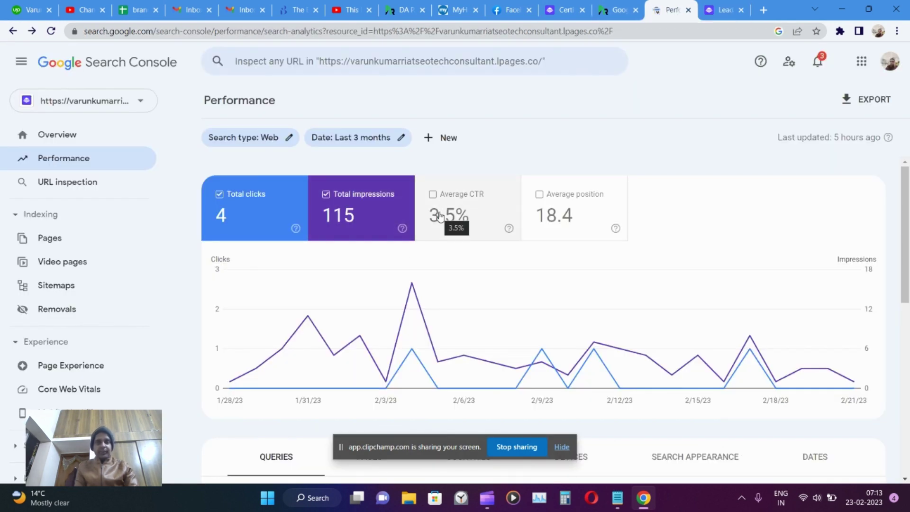
click(725, 10)
click(156, 406)
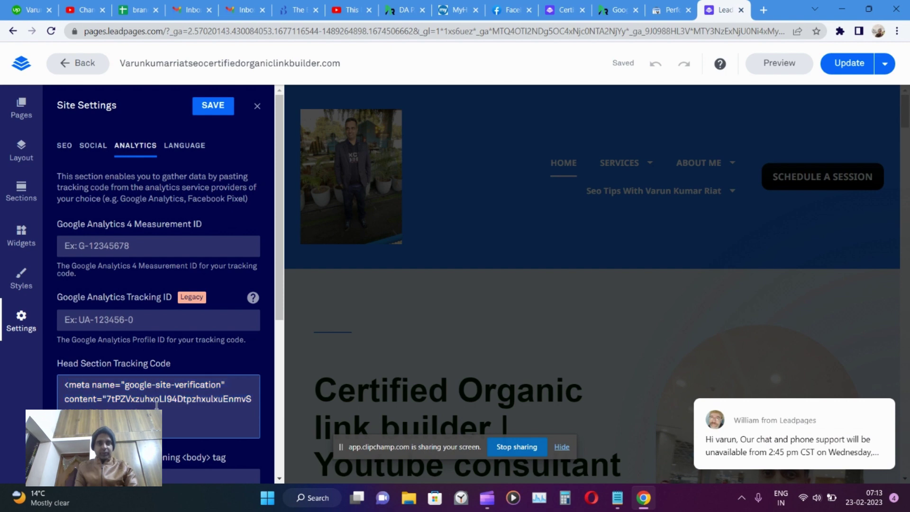
- Save the site settings and close the Leadpages site editor
click(214, 107)
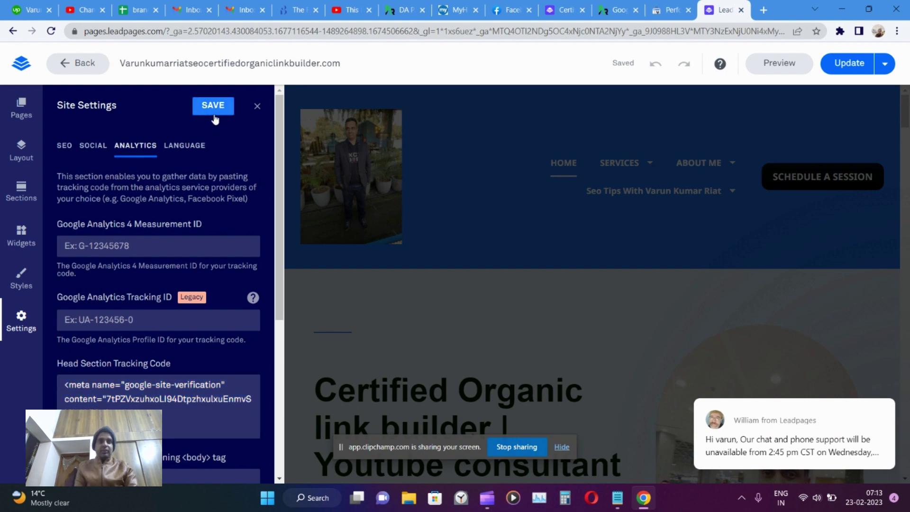
click(256, 109)
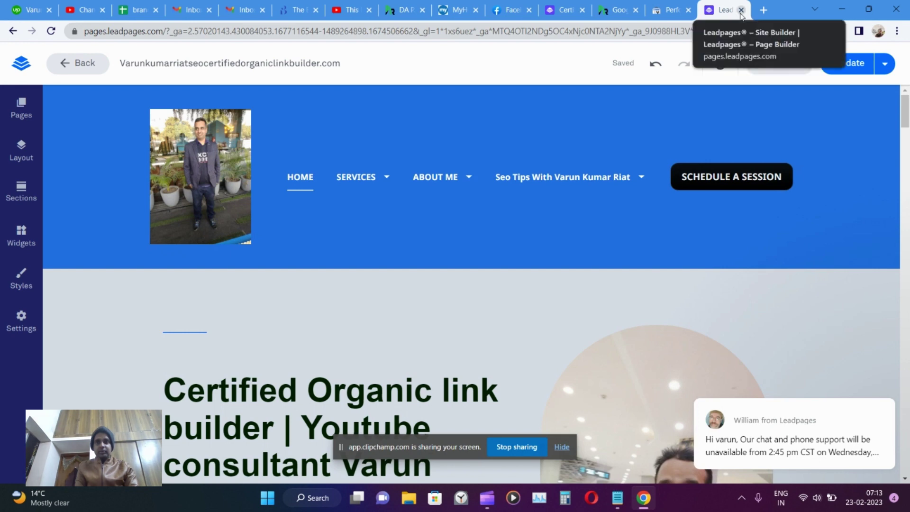
click(741, 11)
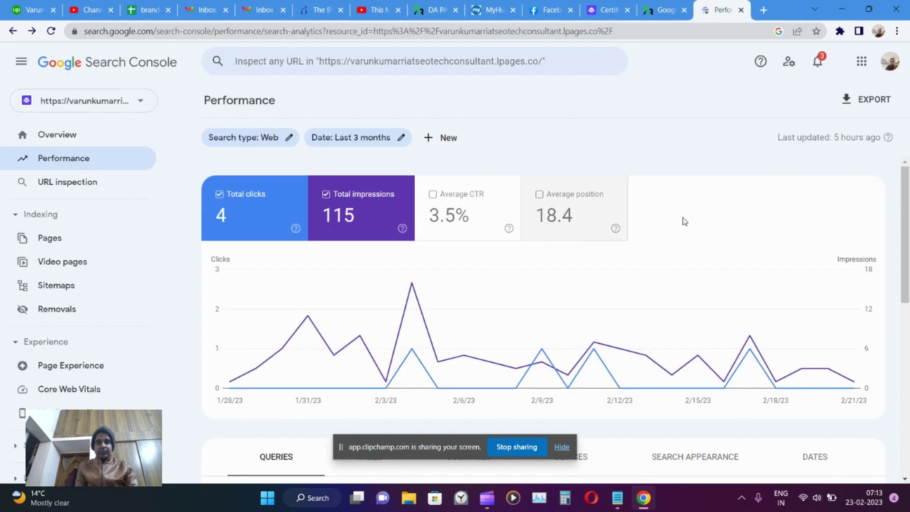
- Review the top queries in the property's Performance report and look through the other available Search Console reports
scroll(679, 235, down, 5)
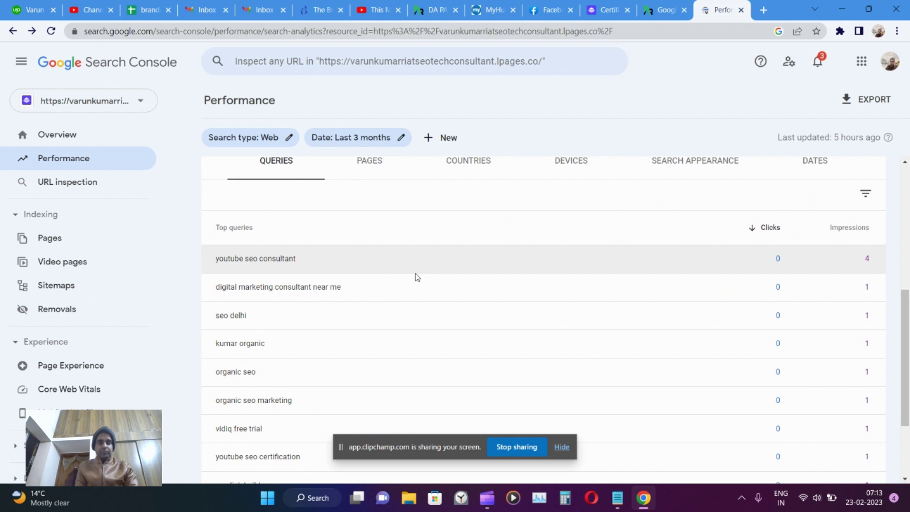
scroll(414, 285, up, 5)
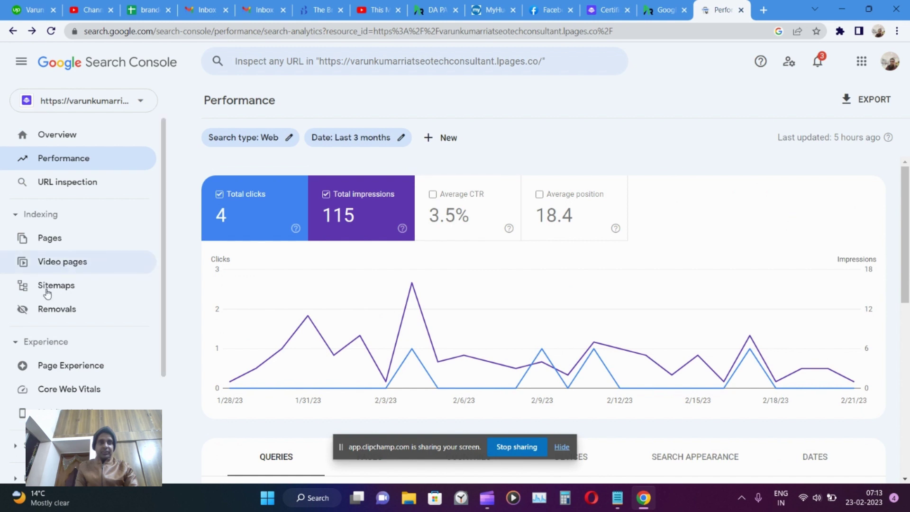
scroll(95, 349, down, 2)
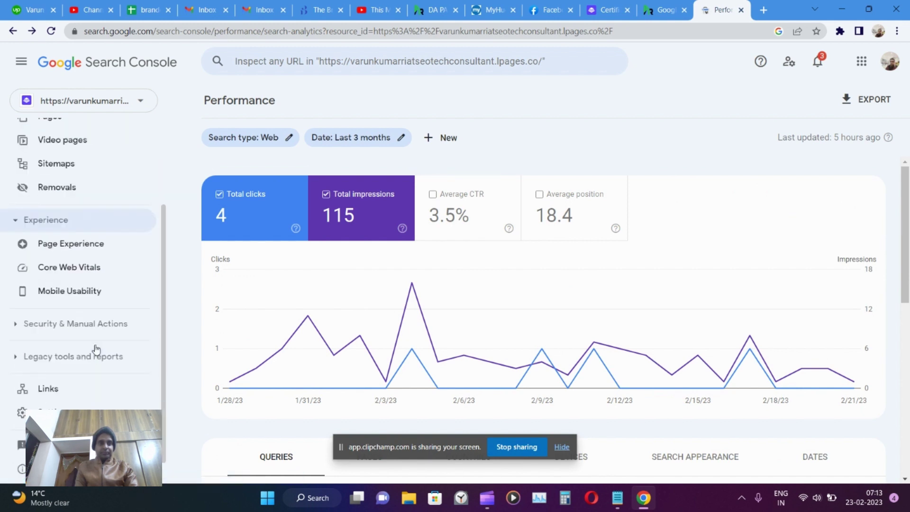
scroll(96, 349, up, 2)
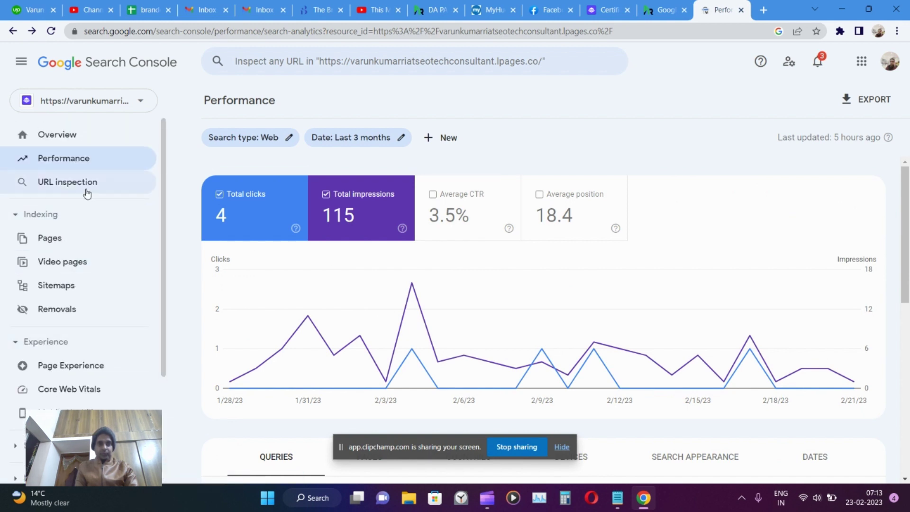
- Open the property's Overview and review its page indexing and experience summaries
click(61, 136)
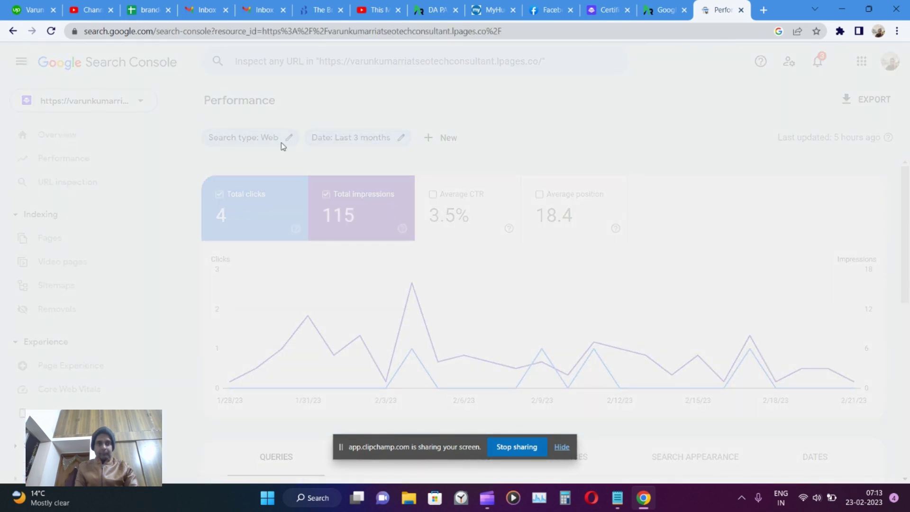
scroll(595, 192, down, 6)
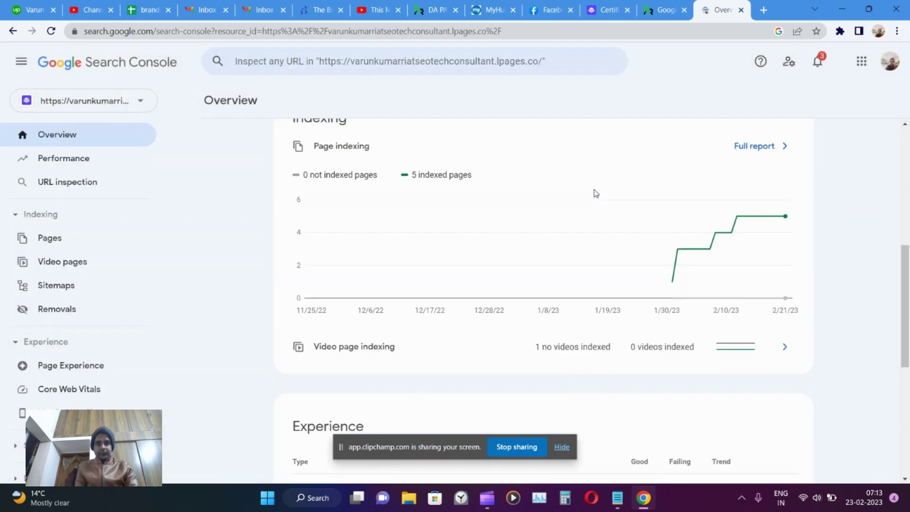
scroll(597, 193, down, 3)
scroll(596, 193, up, 5)
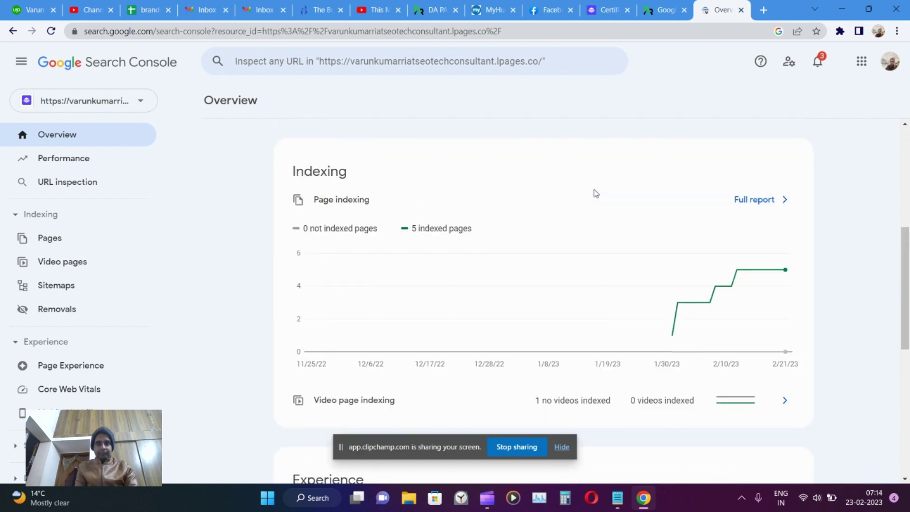
- Open the full Page indexing report and view the data about indexed pages
click(761, 201)
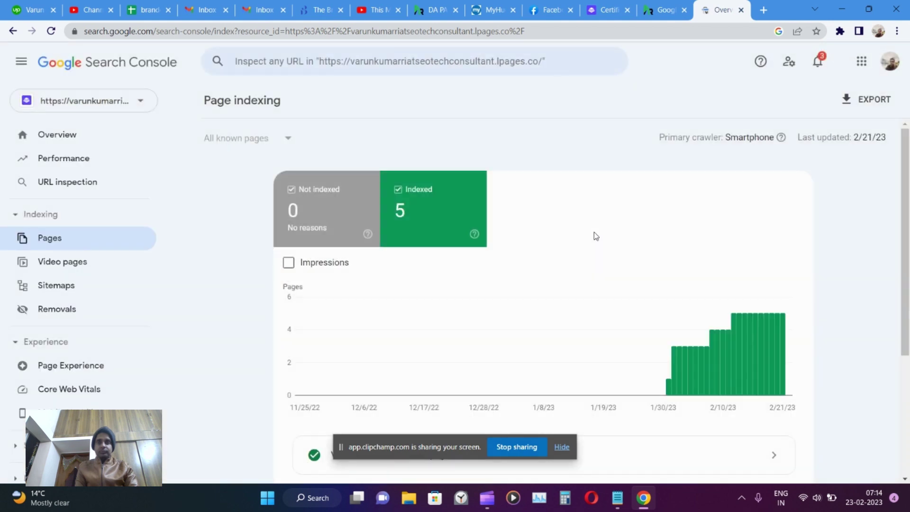
scroll(597, 247, down, 3)
click(538, 270)
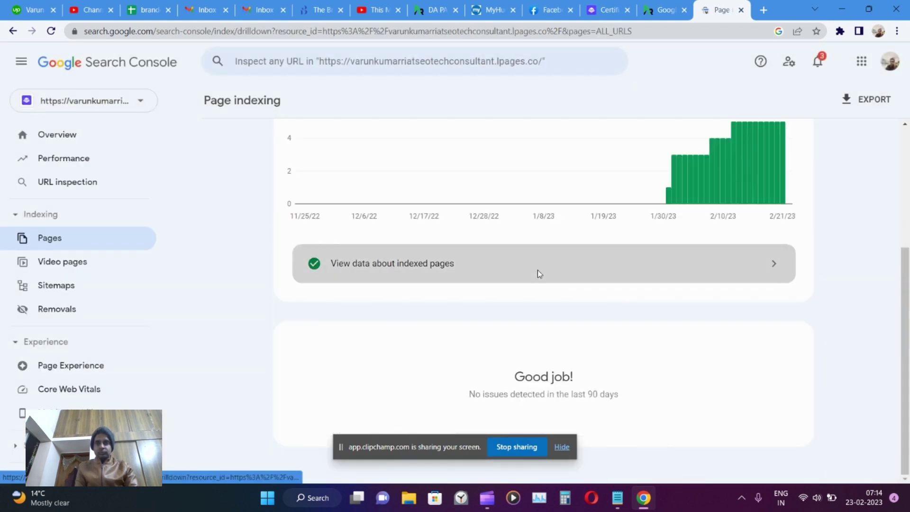
scroll(541, 275, down, 6)
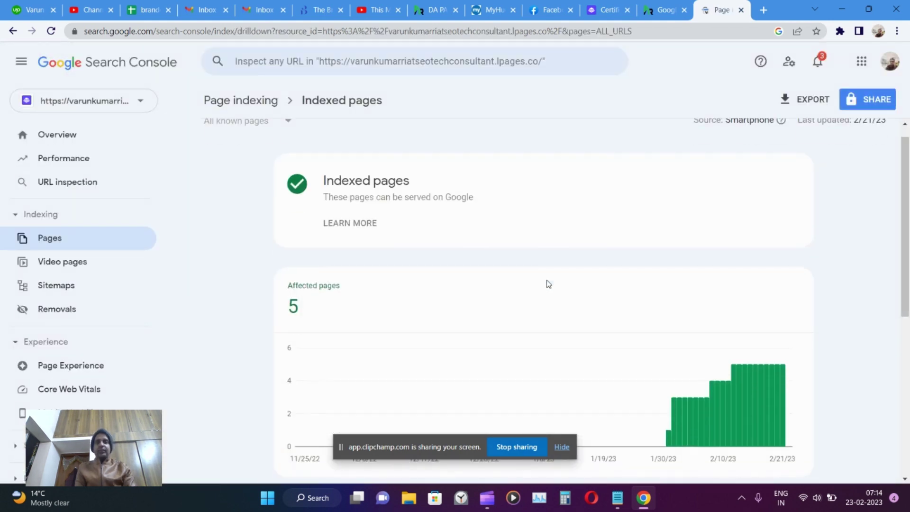